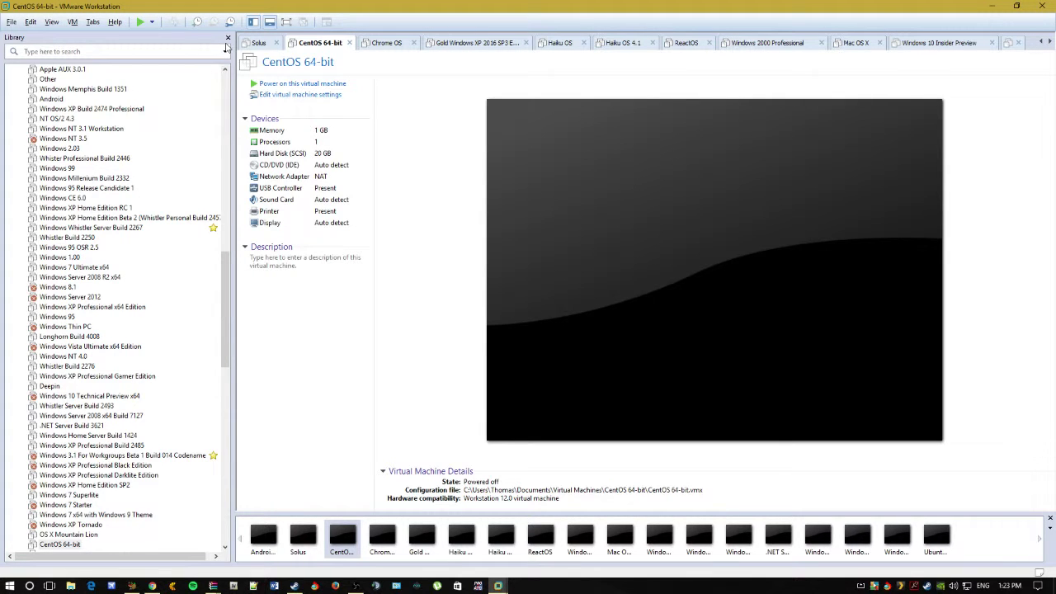
# Hide the virtual machine library, power on the CentOS 64-bit virtual machine and direct input to it
pyautogui.click(228, 39)
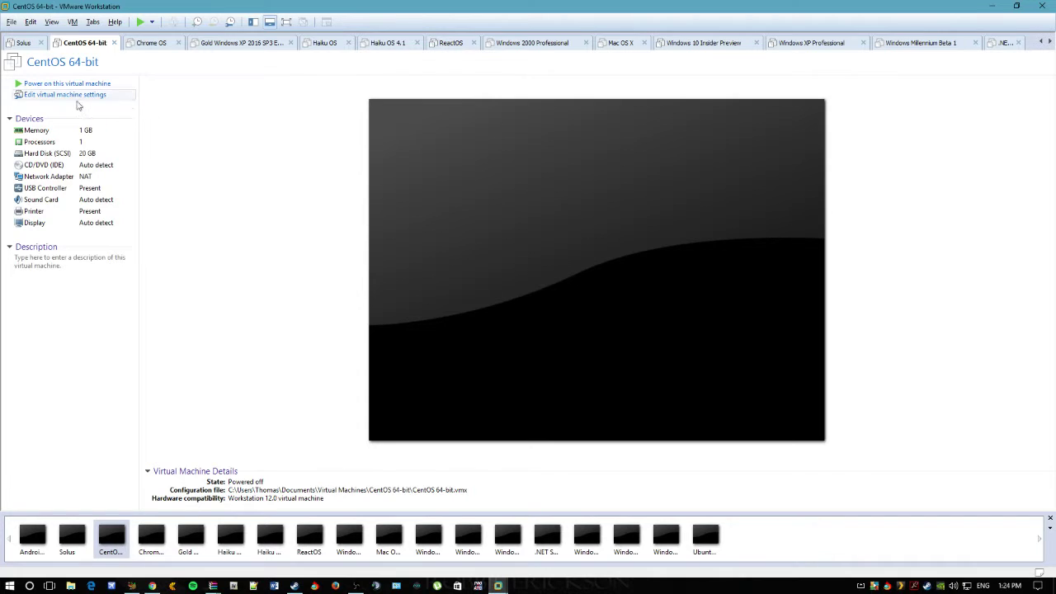
pyautogui.click(19, 85)
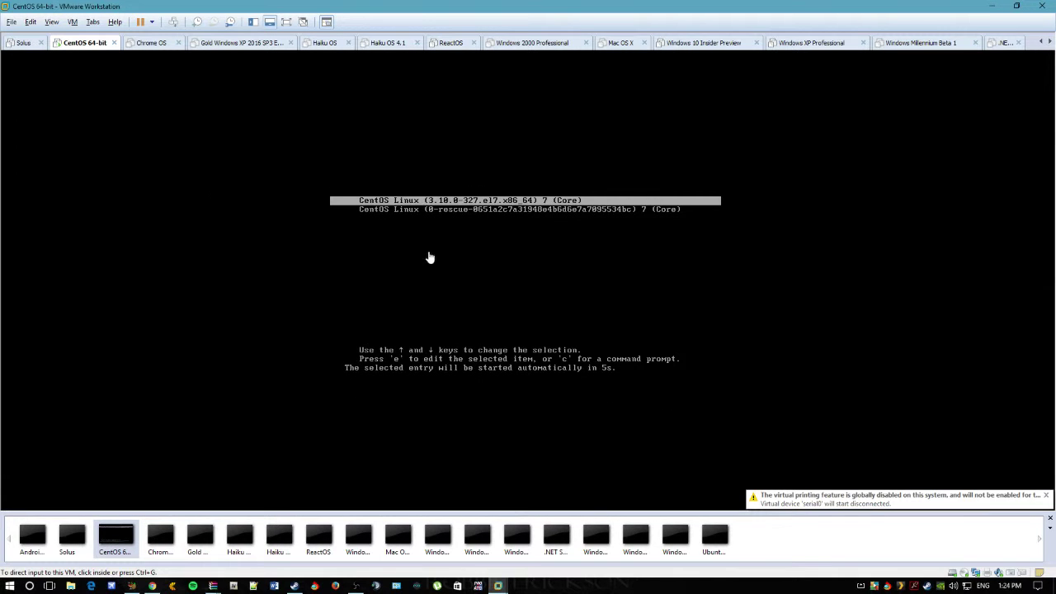
pyautogui.click(440, 262)
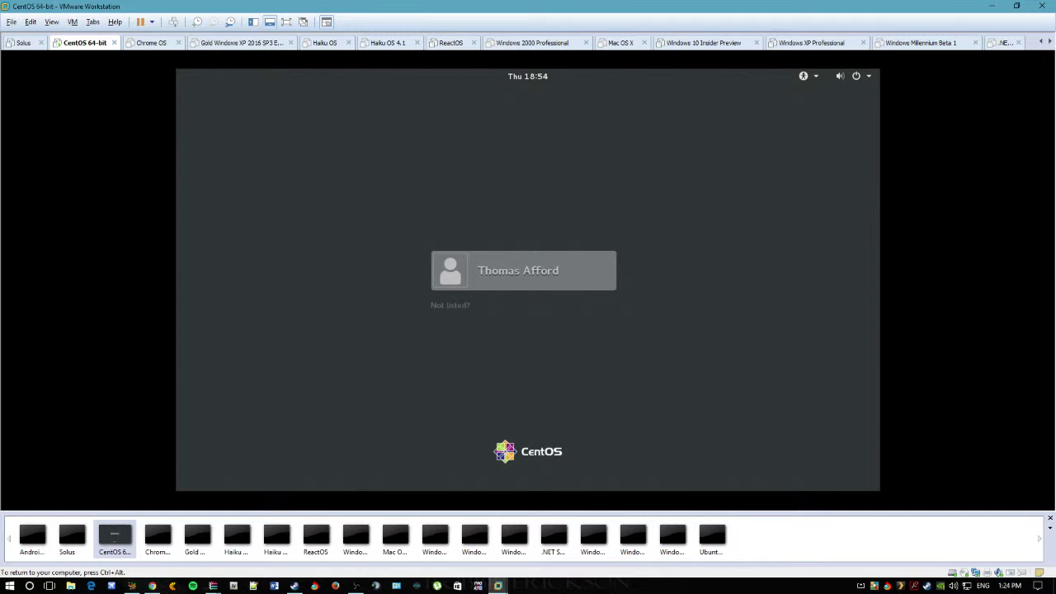
# Sign in to the listed CentOS user account with its password and show the virtual machine in full screen
pyautogui.click(440, 261)
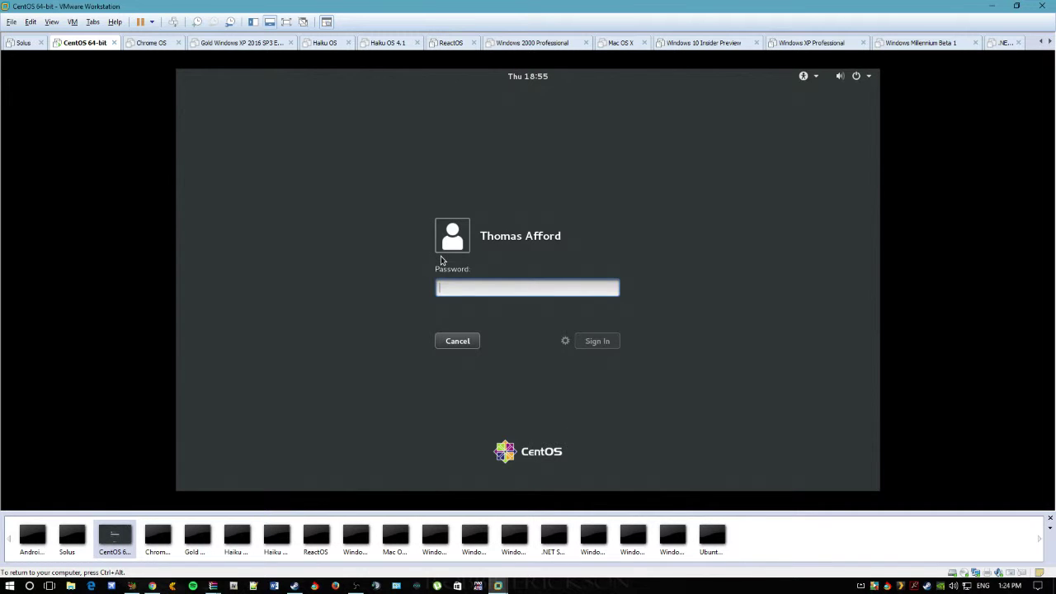
pyautogui.write('*****')
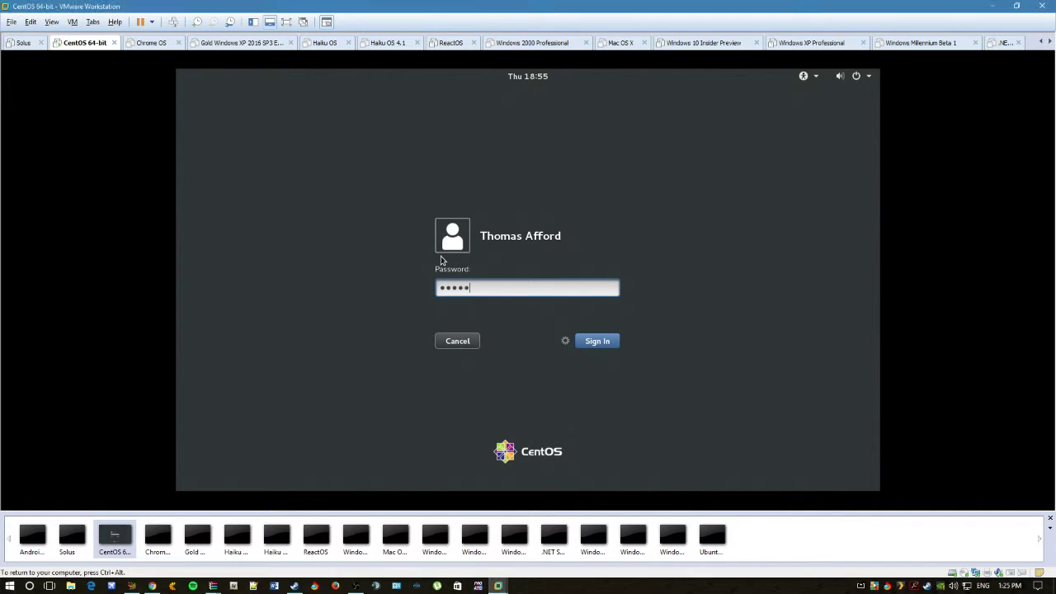
pyautogui.press('Return')
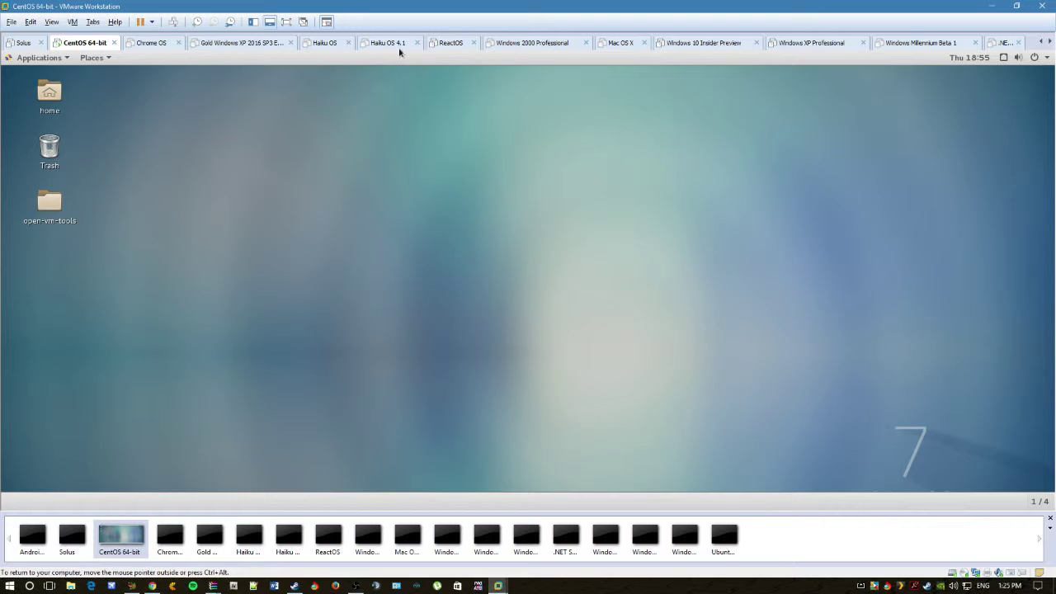
pyautogui.click(286, 21)
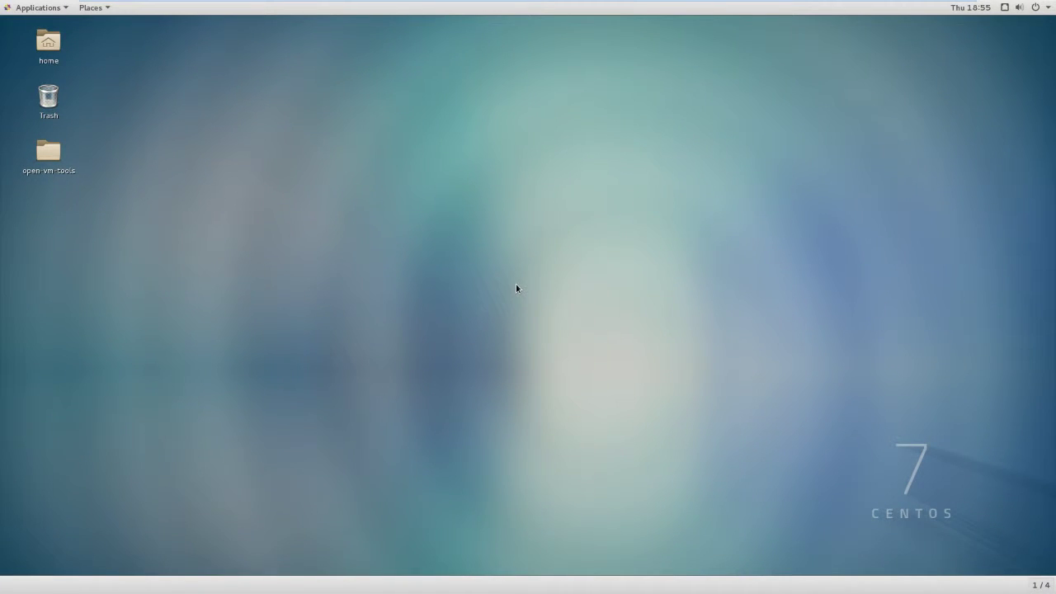
# Move the open-vm-tools folder from the desktop to the Trash
pyautogui.click(49, 143)
pyautogui.moveTo(52, 142); pyautogui.dragTo(43, 108)
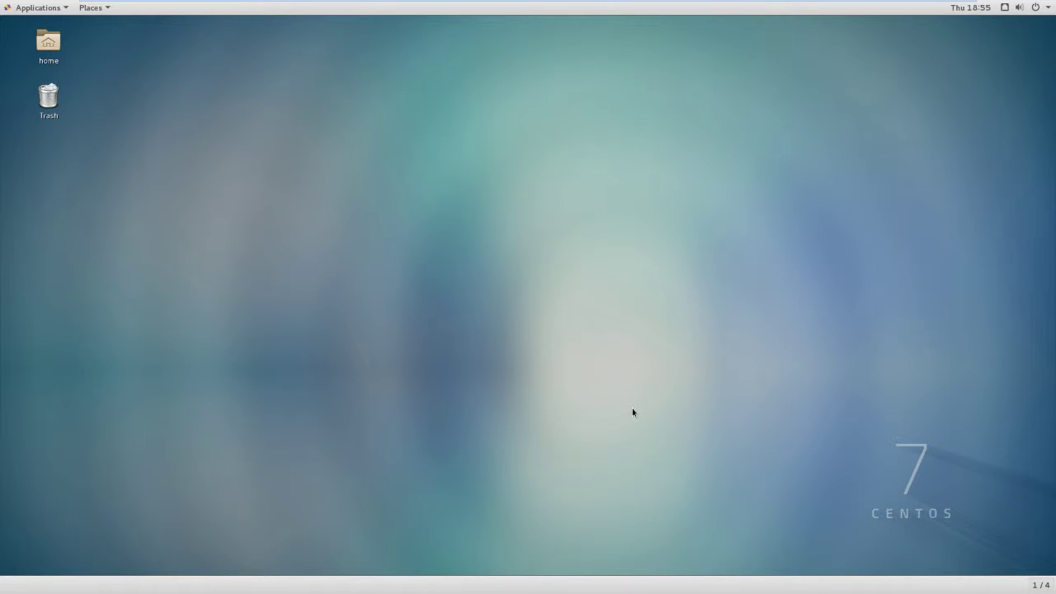
# View the list of available workspaces, and look at the contents of the home folder before closing its window
pyautogui.click(1049, 584)
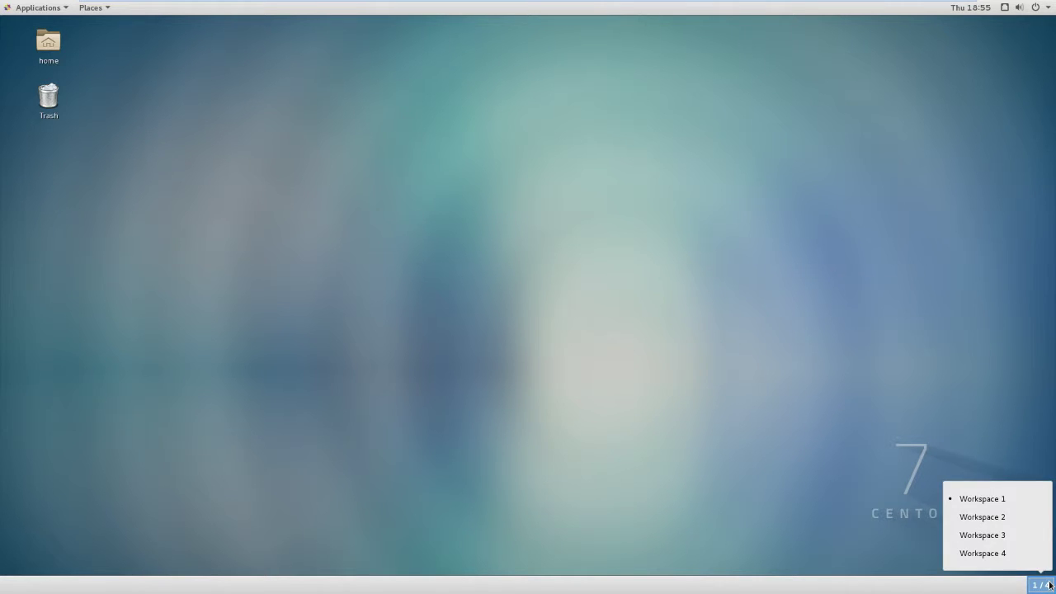
pyautogui.click(429, 388)
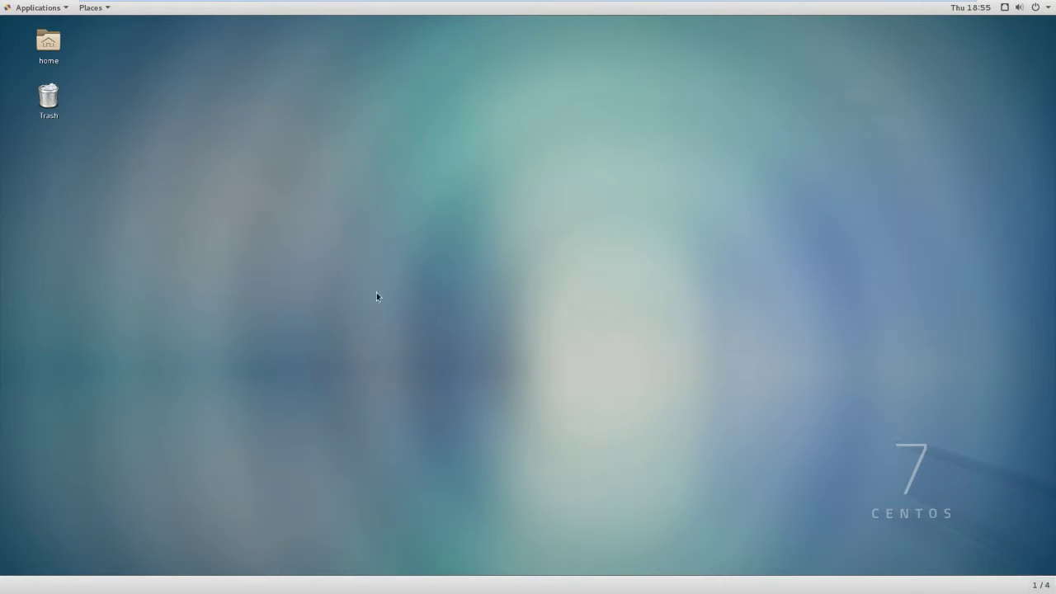
pyautogui.doubleClick(47, 44)
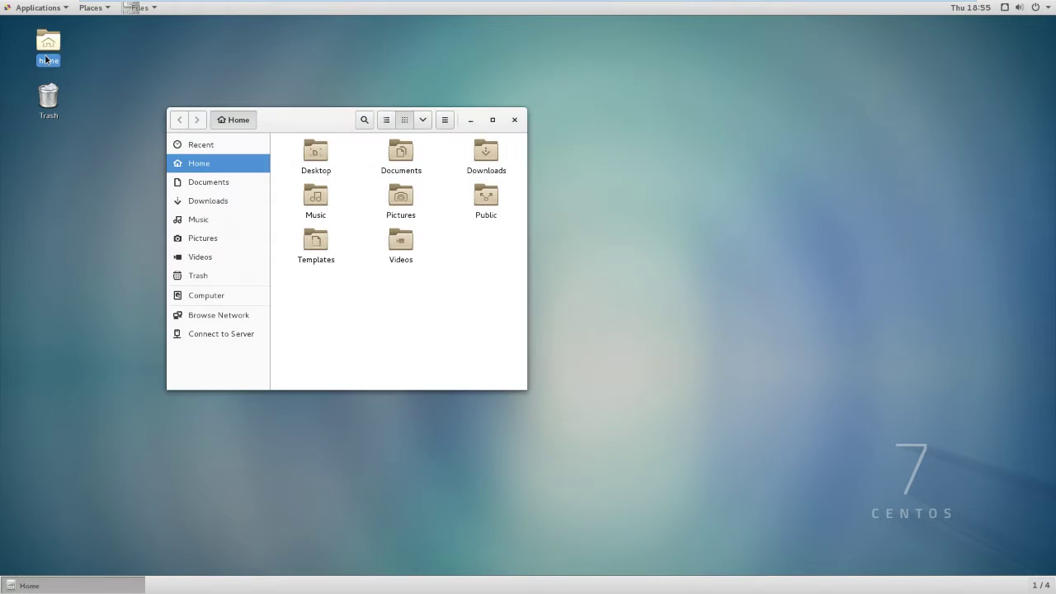
pyautogui.click(516, 119)
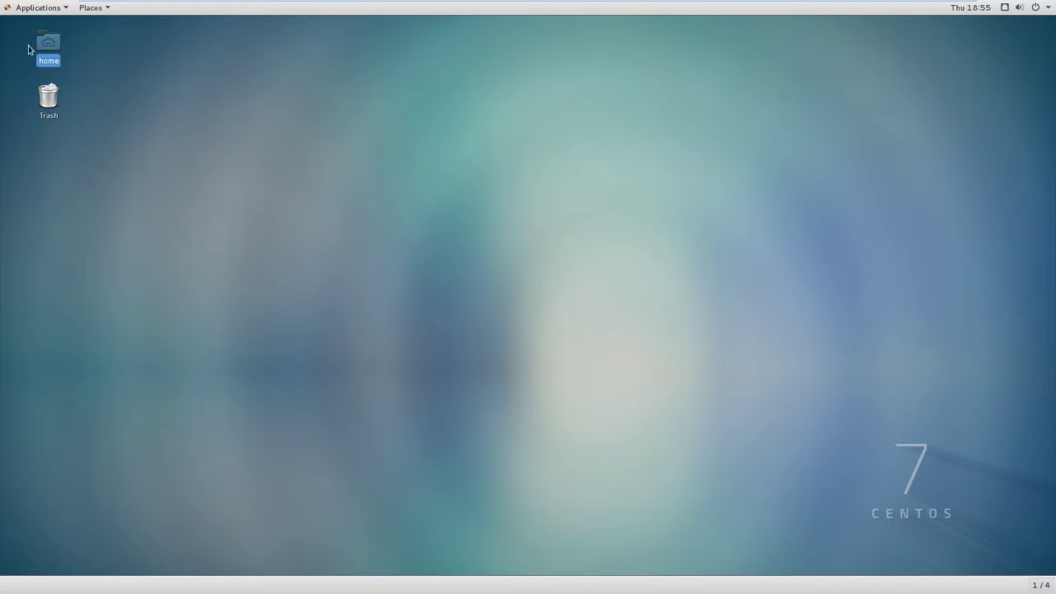
# Open Firefox Web Browser, check its version in the About Firefox information, and close the browser
pyautogui.click(52, 9)
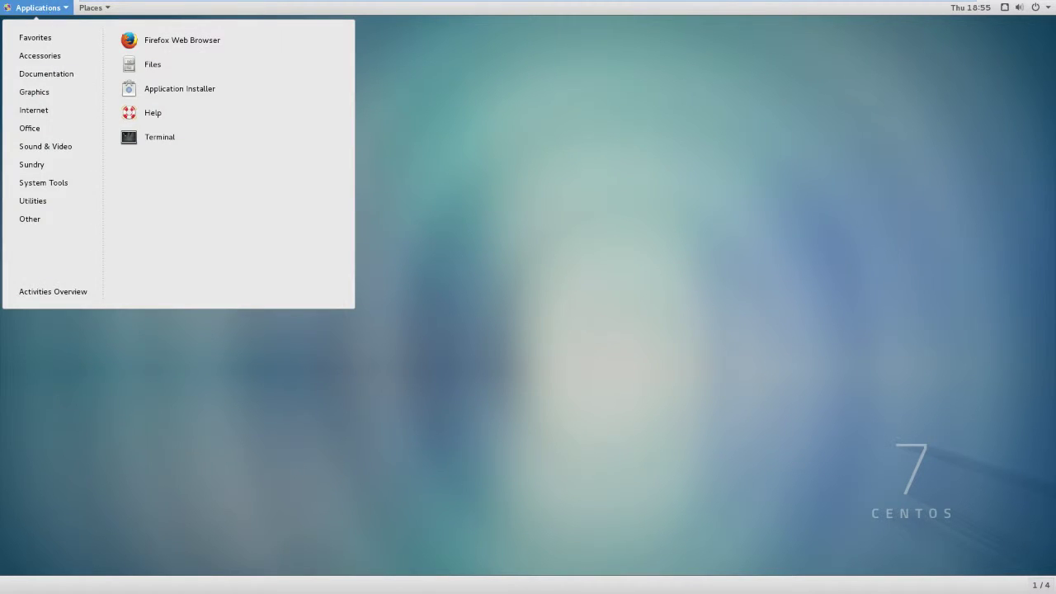
pyautogui.click(170, 41)
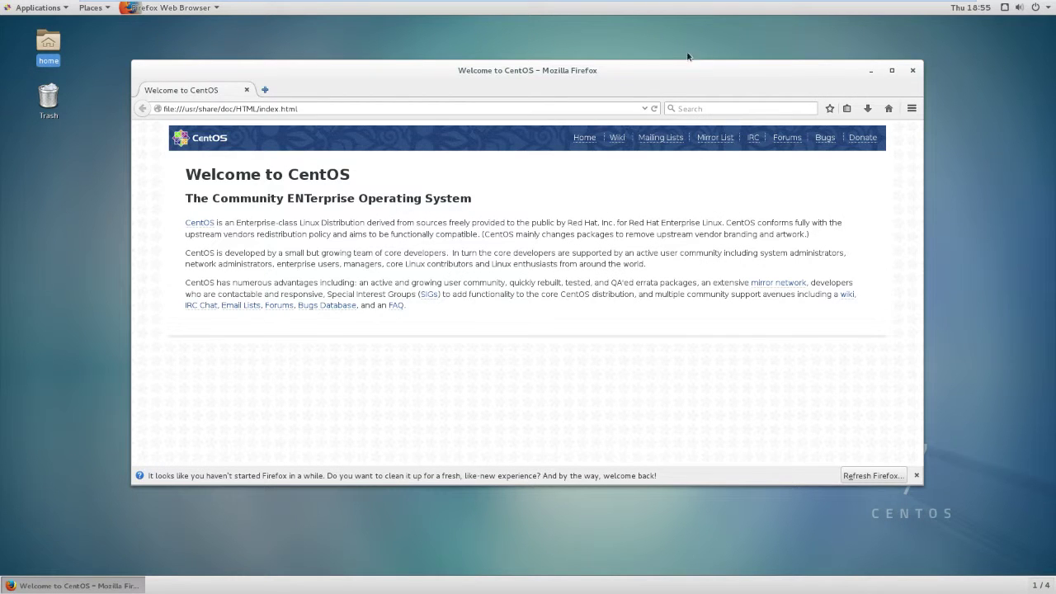
pyautogui.click(910, 111)
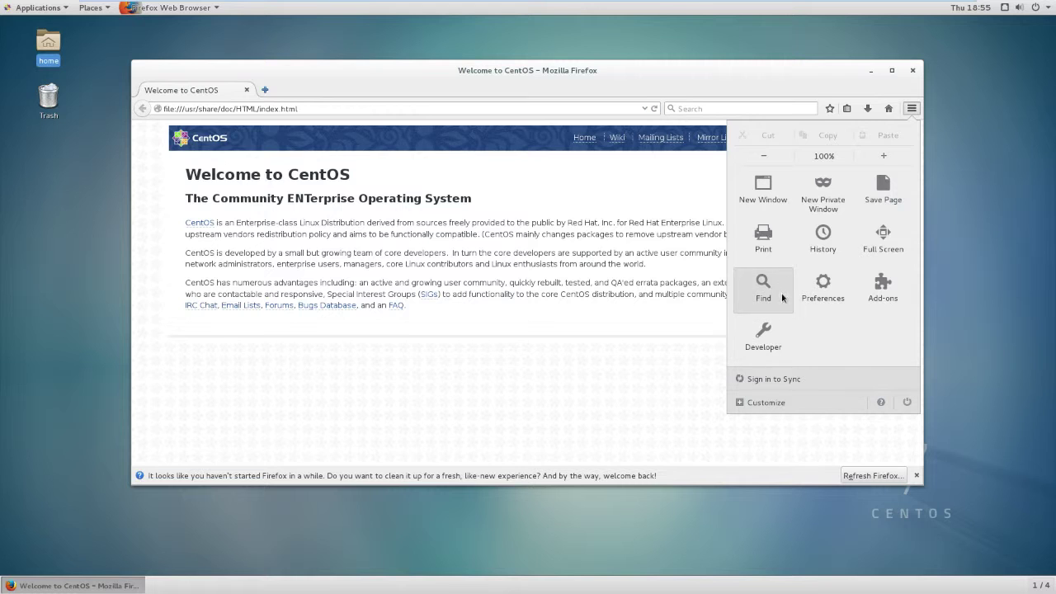
pyautogui.click(880, 403)
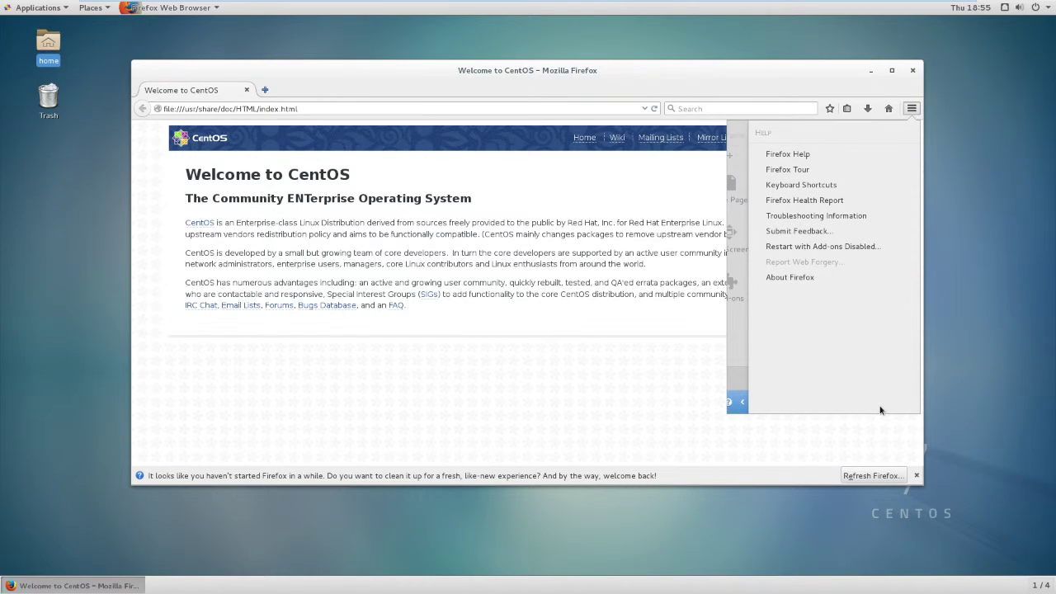
pyautogui.click(804, 278)
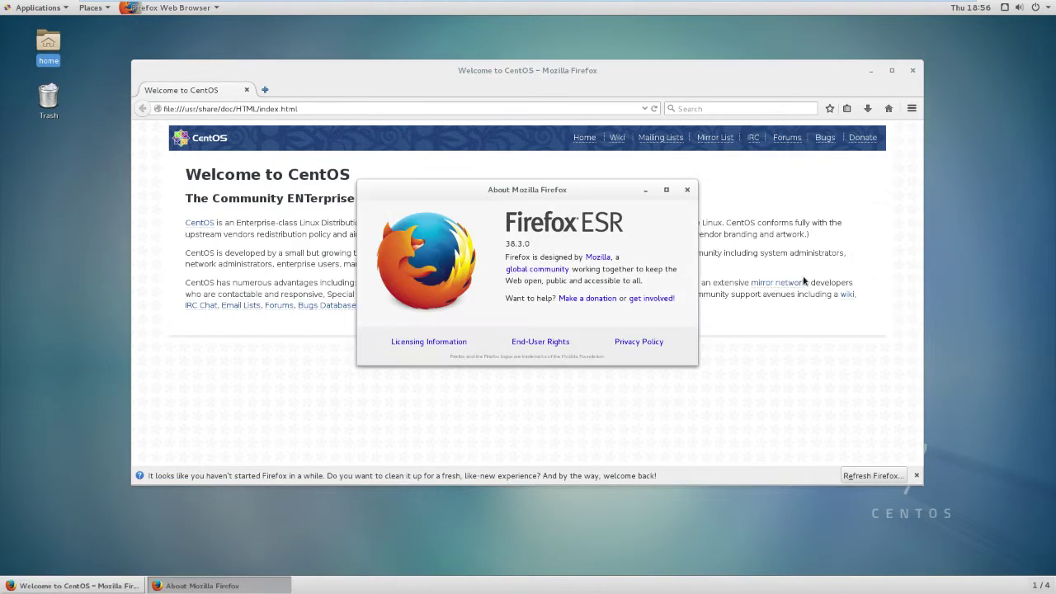
pyautogui.click(686, 191)
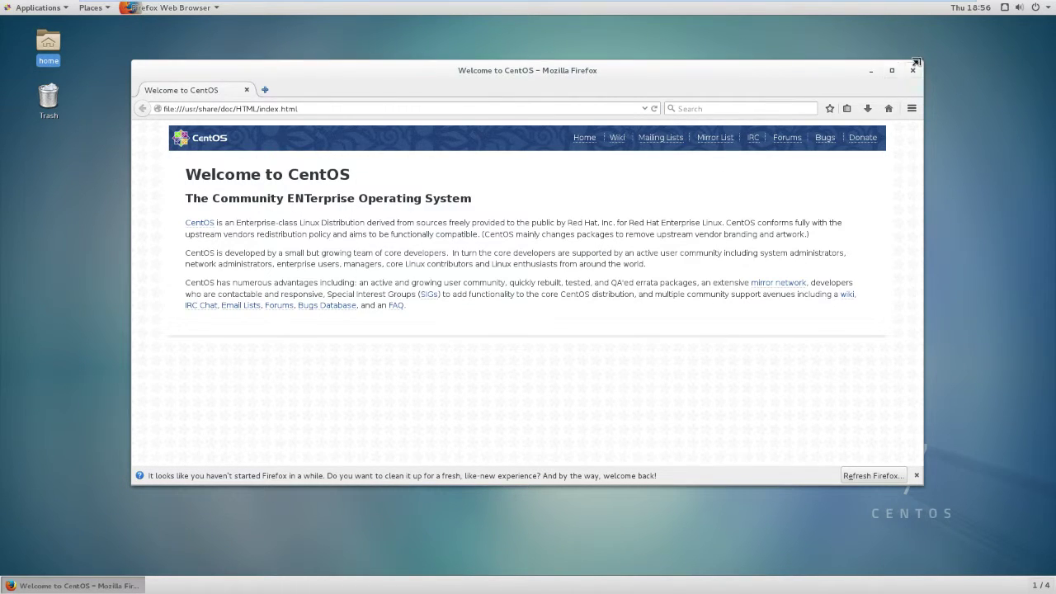
pyautogui.click(912, 70)
# Open the Application Installer, dismiss its welcome screen, look through the featured applications and categories, and close it
pyautogui.click(38, 7)
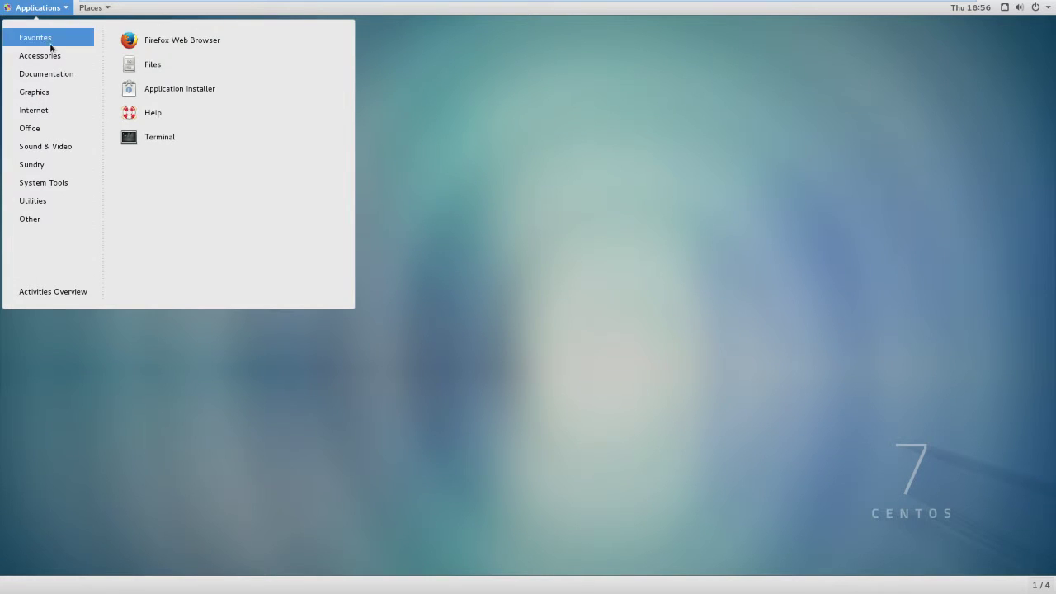
pyautogui.click(202, 90)
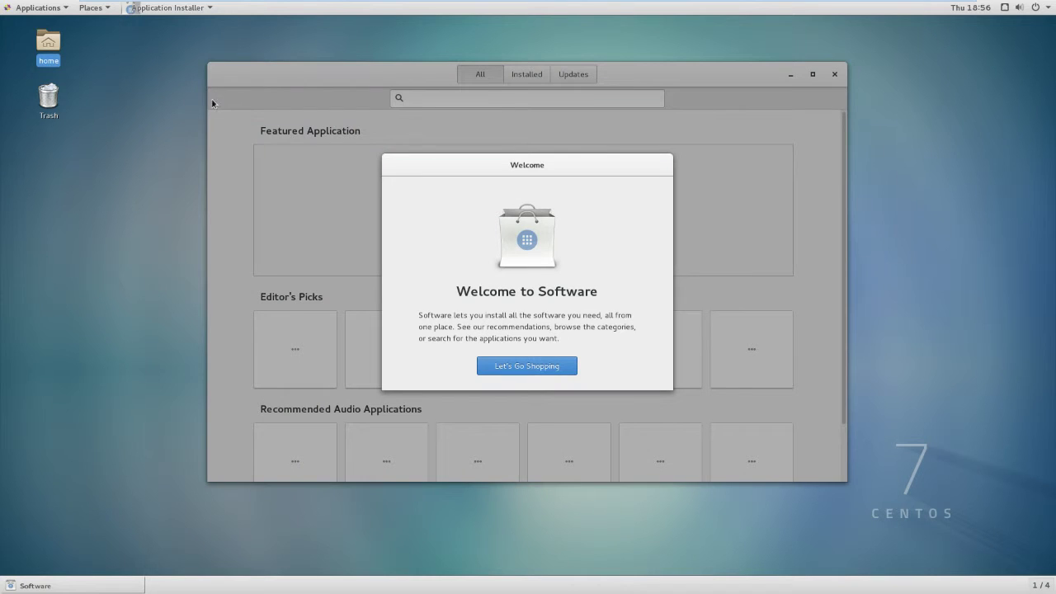
pyautogui.click(506, 361)
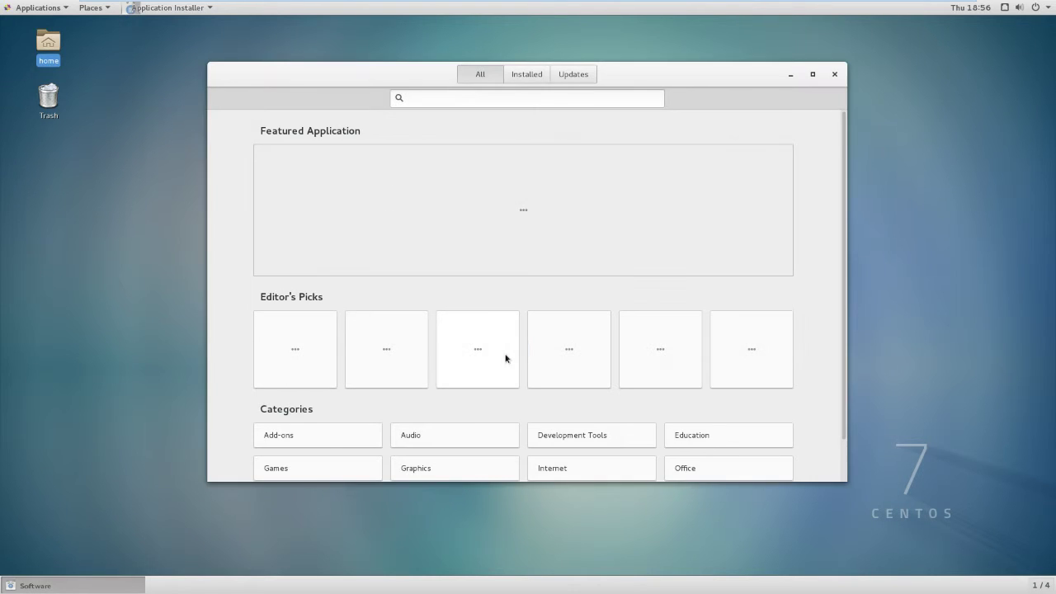
pyautogui.scroll(-1, 492, 330)
pyautogui.scroll(1, 452, 337)
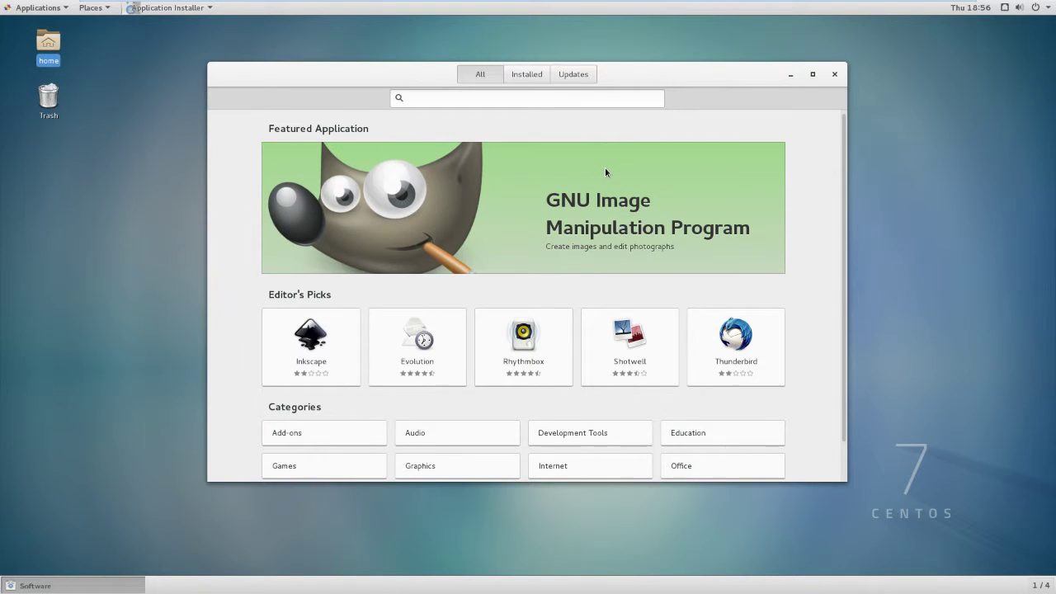
pyautogui.scroll(-1, 607, 171)
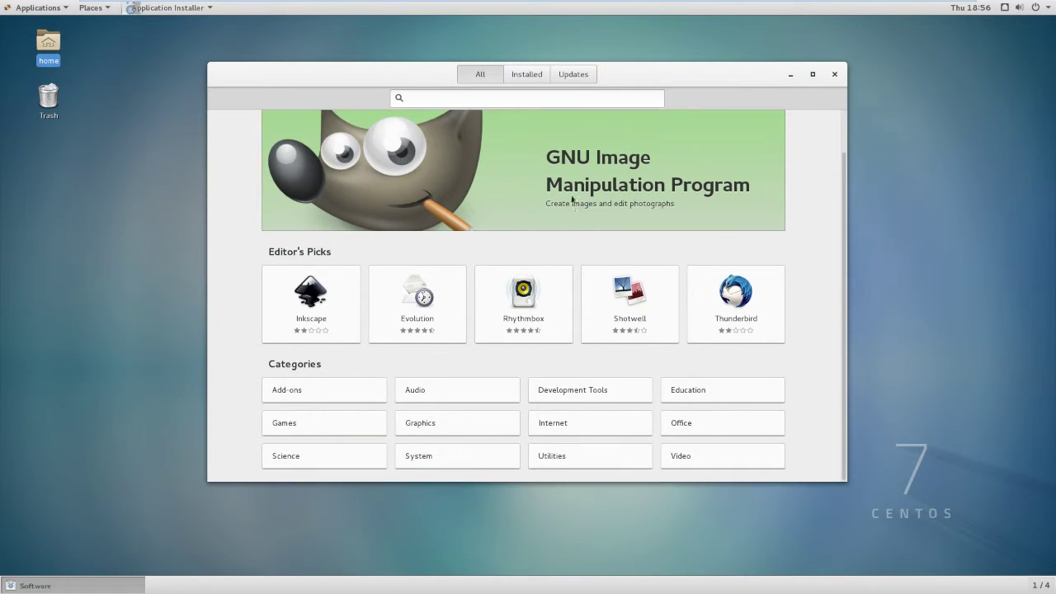
pyautogui.click(835, 74)
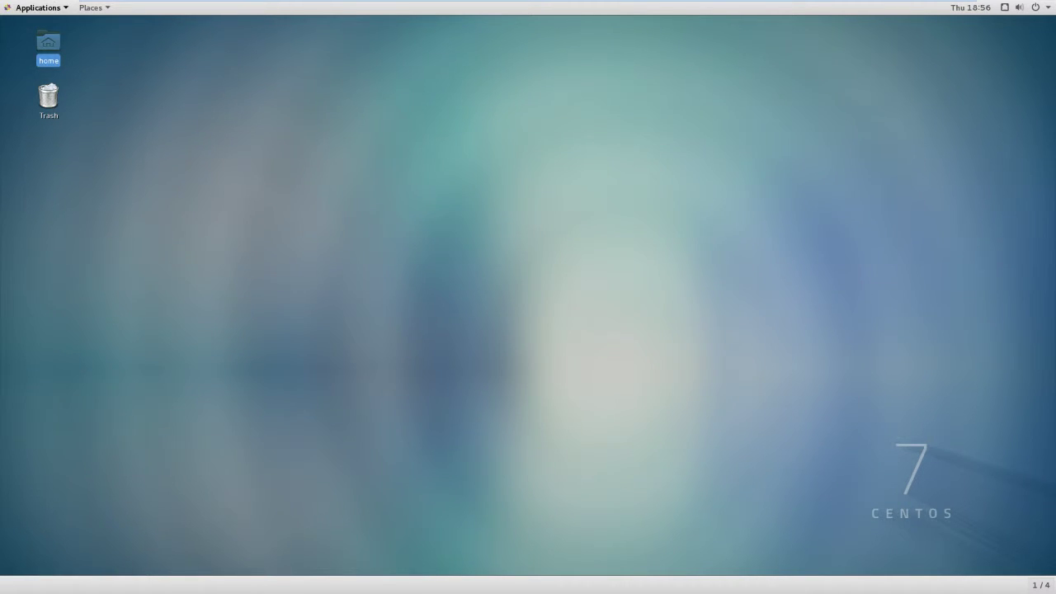
# Open the GNOME Help application, look at its topic overview, and close it
pyautogui.click(37, 7)
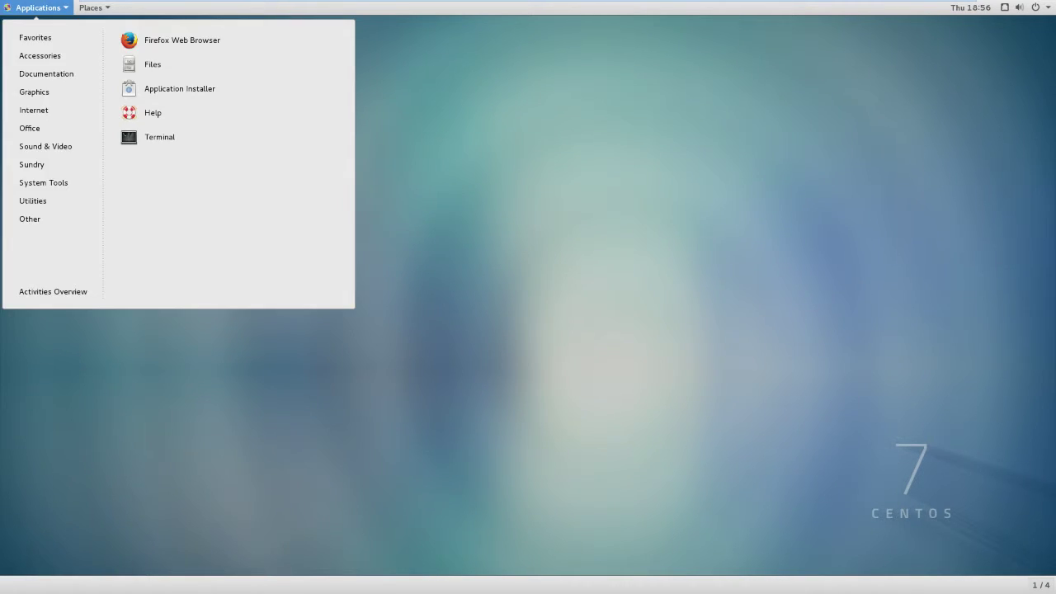
pyautogui.click(233, 124)
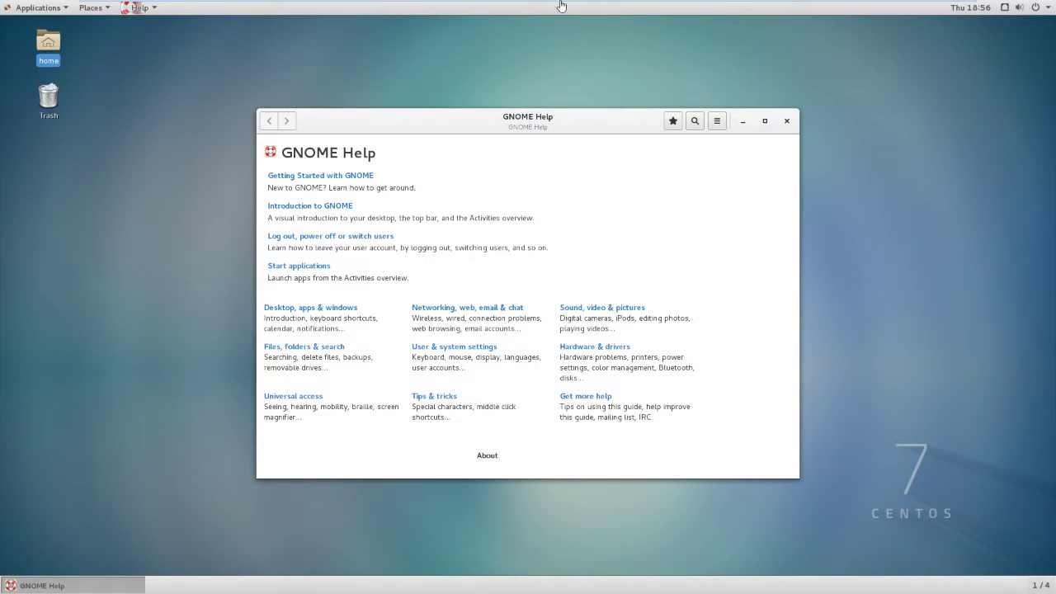
pyautogui.click(786, 121)
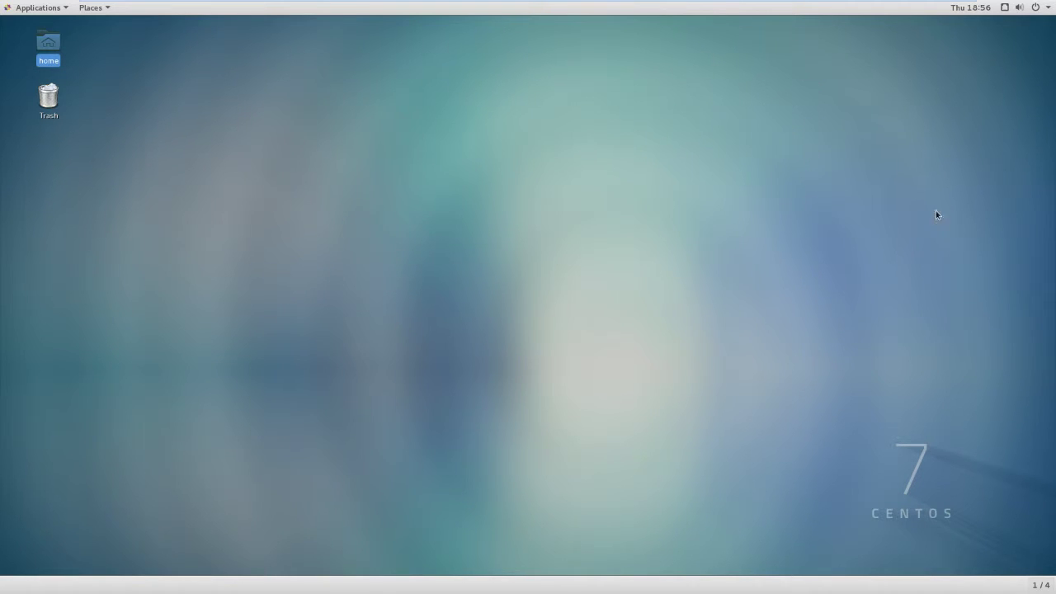
# Look over the places list and the Accessories applications, and open Weather to view its forecast before closing it
pyautogui.click(41, 8)
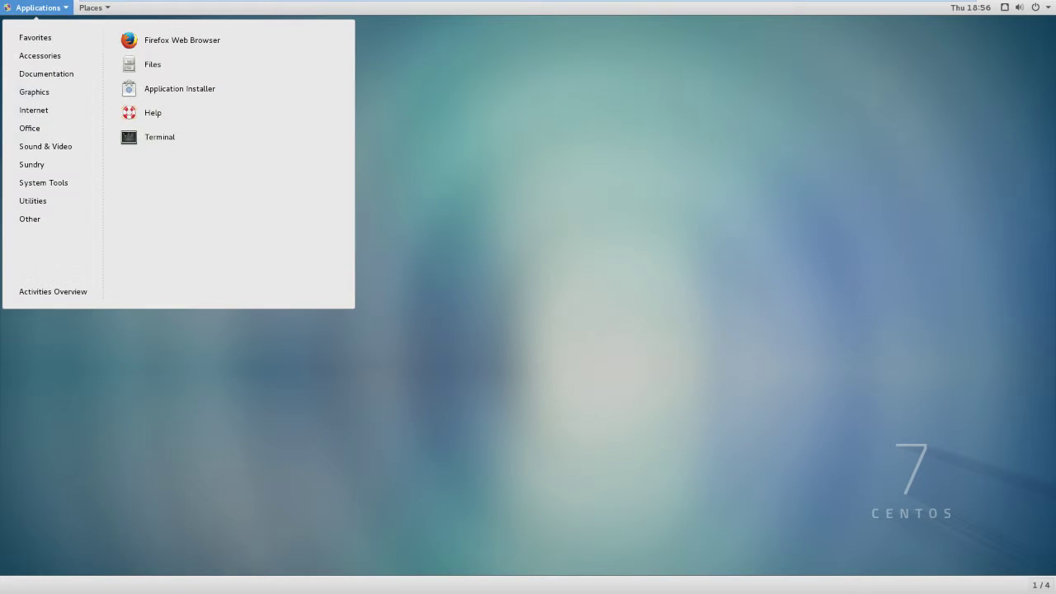
pyautogui.moveTo(60, 64)
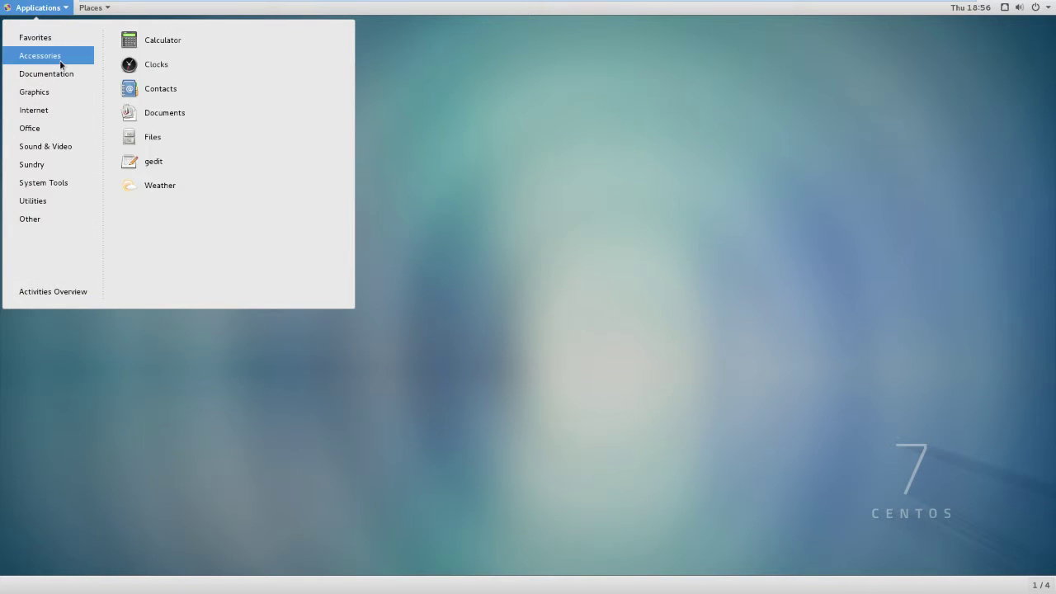
pyautogui.click(93, 7)
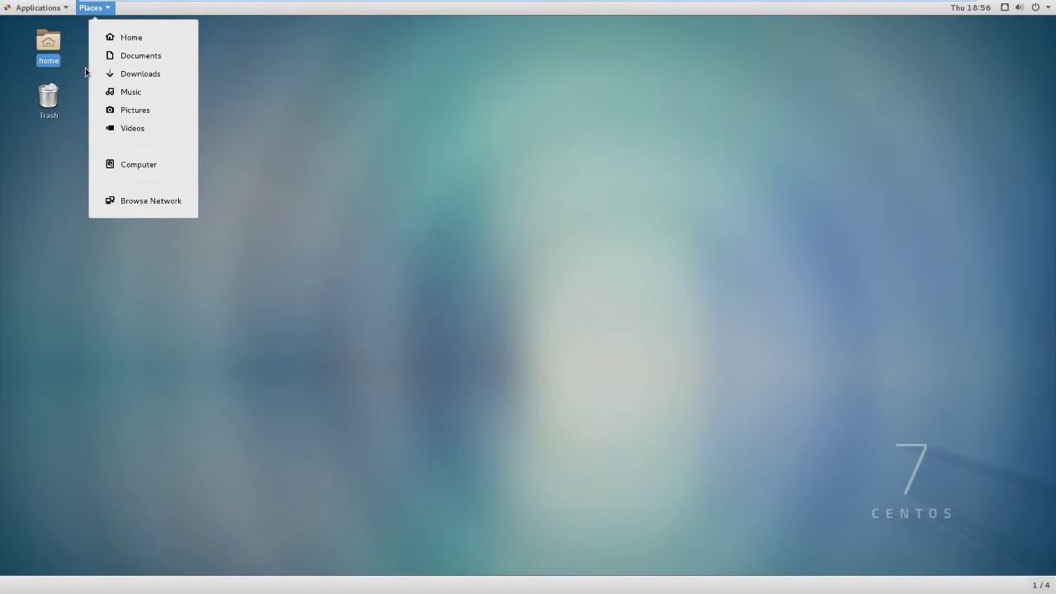
pyautogui.click(38, 8)
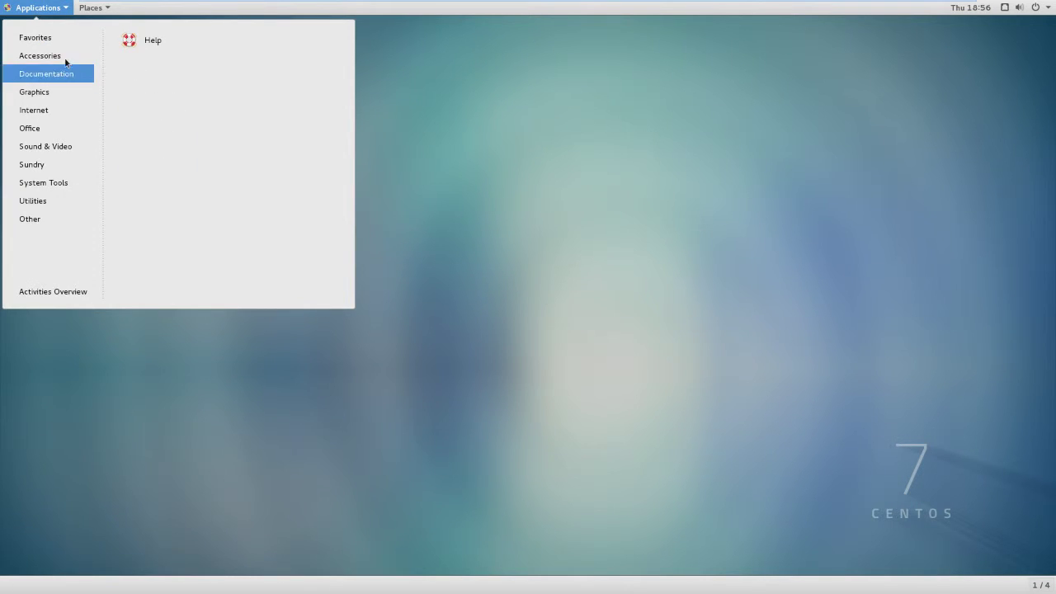
pyautogui.moveTo(66, 56)
pyautogui.click(158, 176)
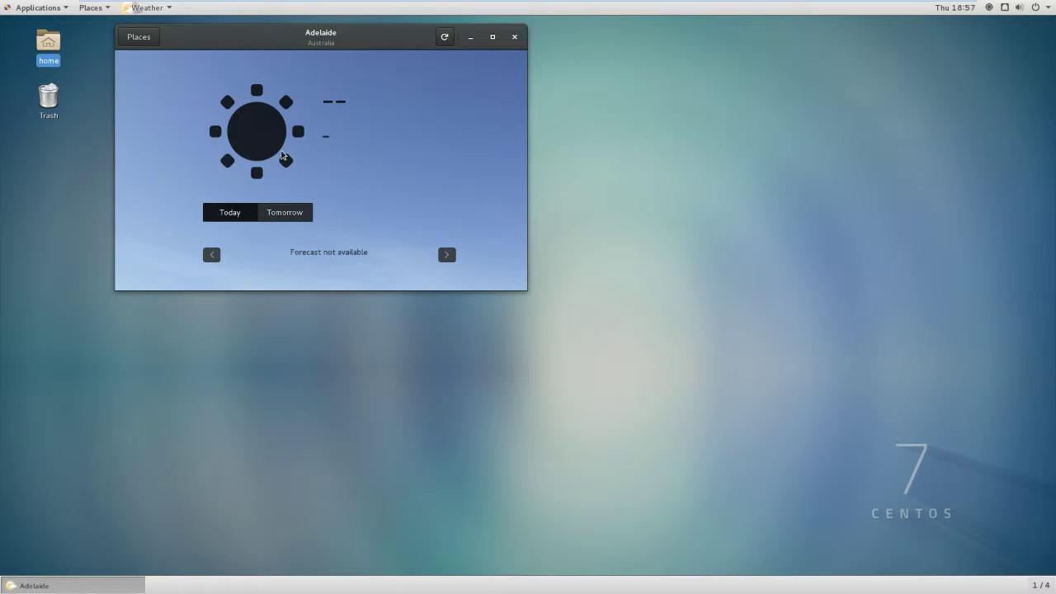
pyautogui.click(514, 36)
# Look over the Documentation, Graphics and Office application categories and open LibreOffice Writer
pyautogui.click(37, 8)
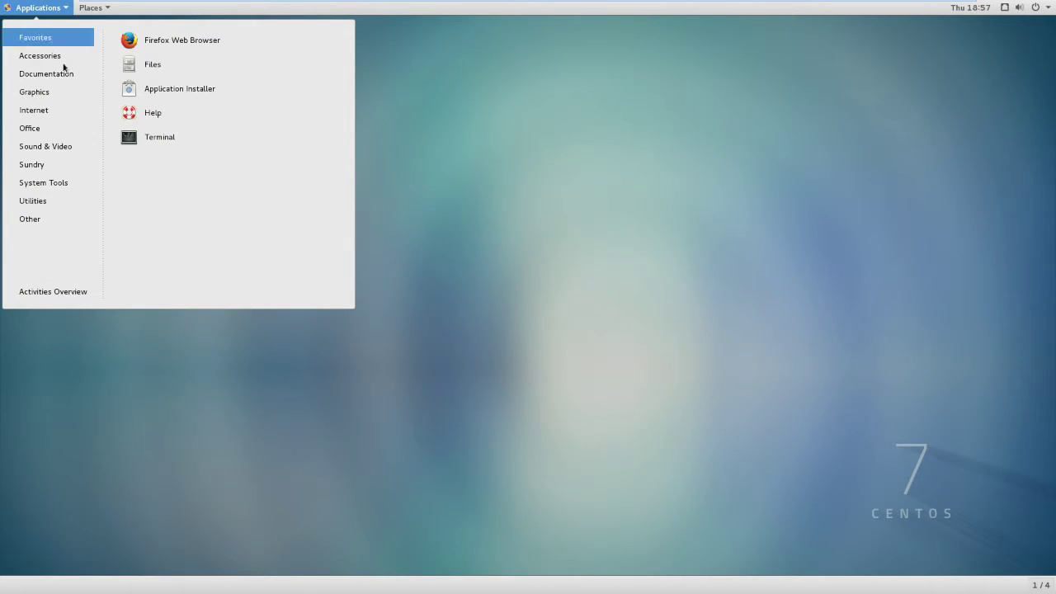
pyautogui.moveTo(43, 77)
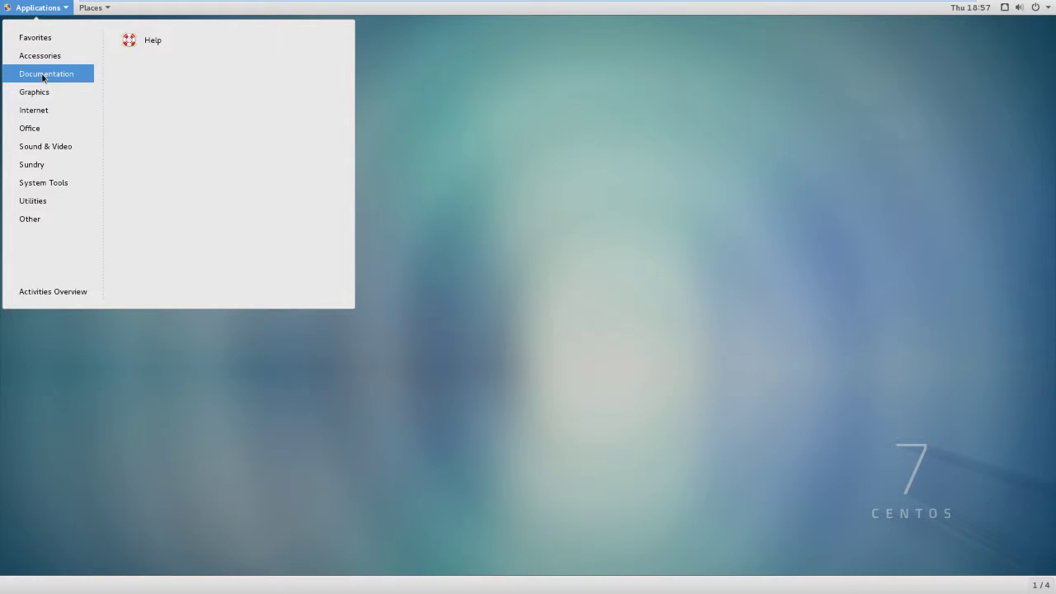
pyautogui.moveTo(20, 98)
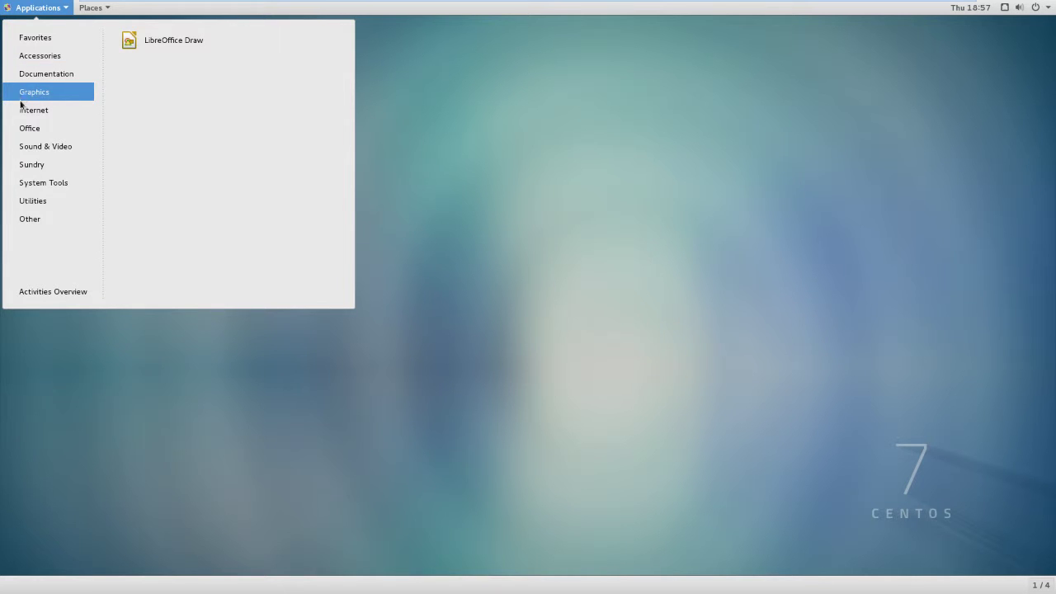
pyautogui.moveTo(41, 117)
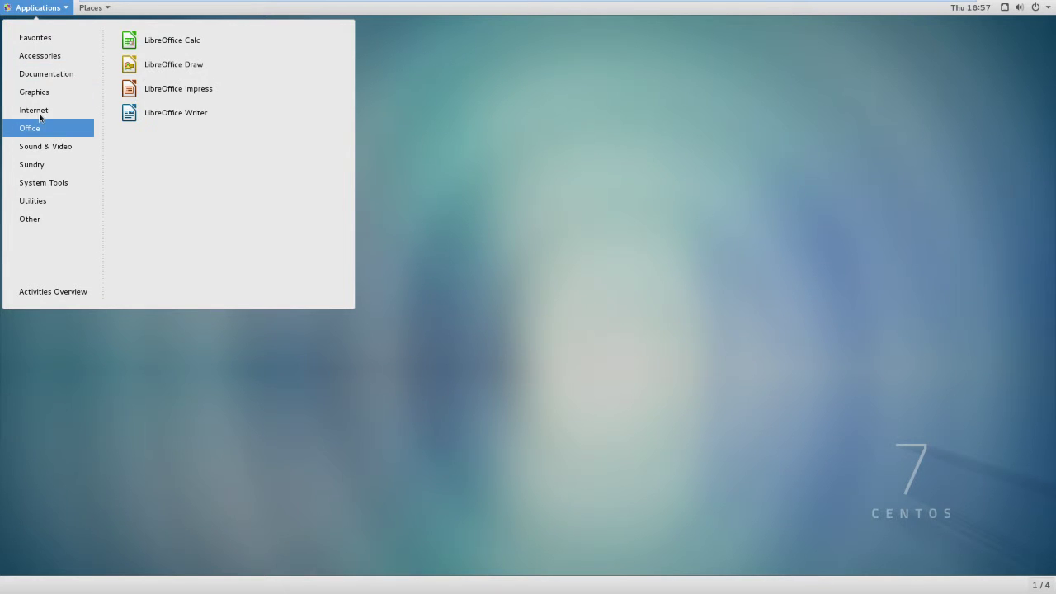
pyautogui.click(171, 112)
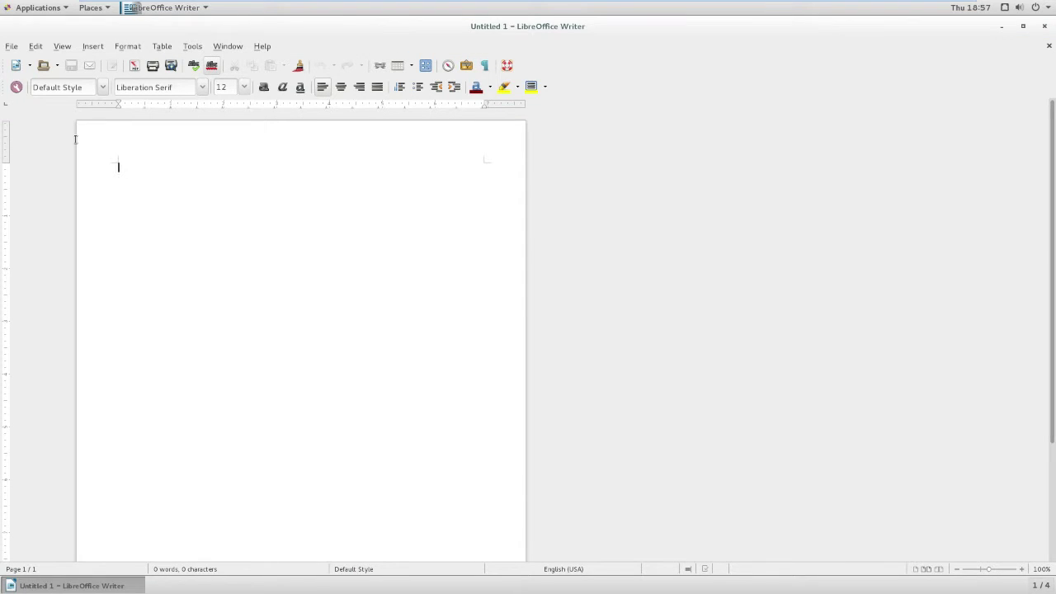
# Check the LibreOffice version in its About information, restore the Writer window from full size, and close it
pyautogui.click(262, 47)
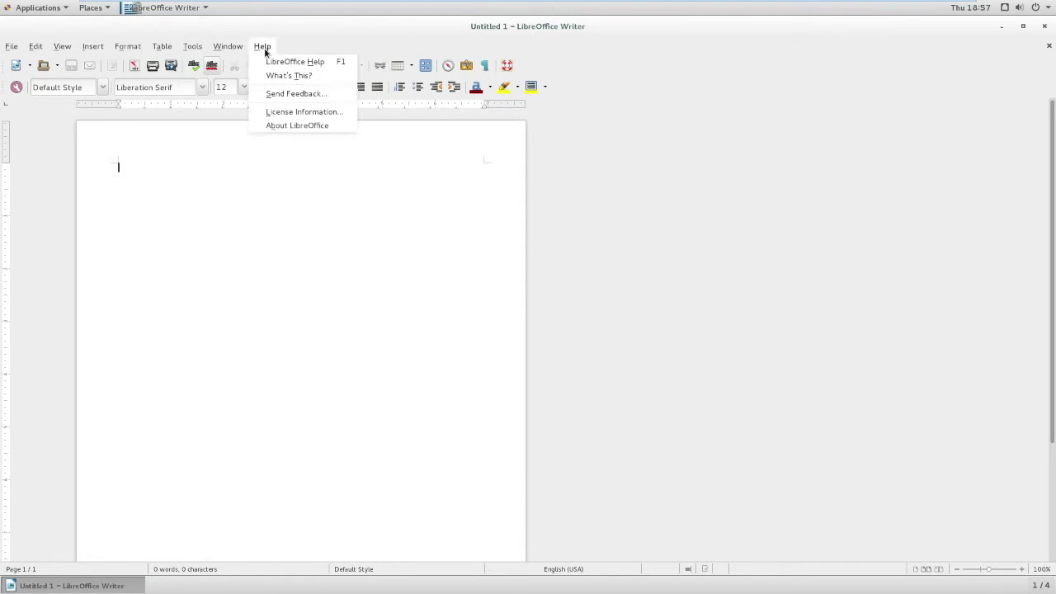
pyautogui.click(295, 125)
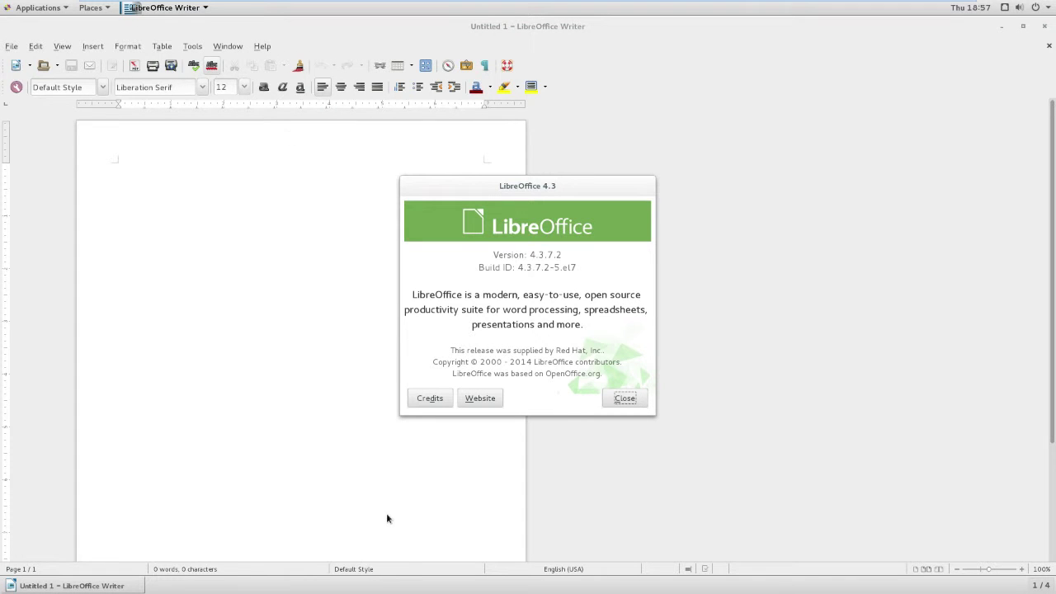
pyautogui.click(624, 398)
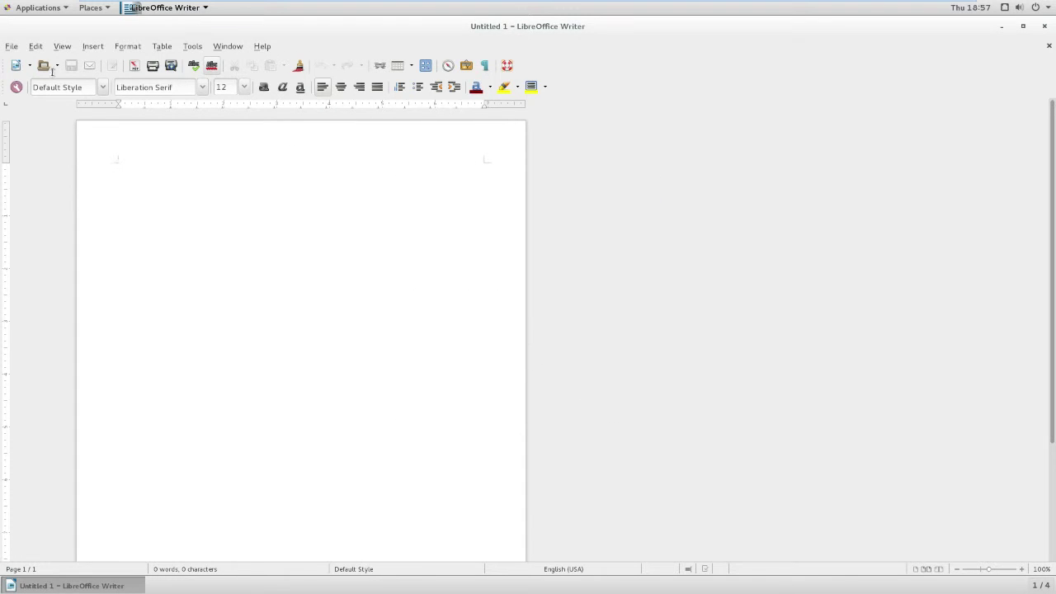
pyautogui.doubleClick(53, 23)
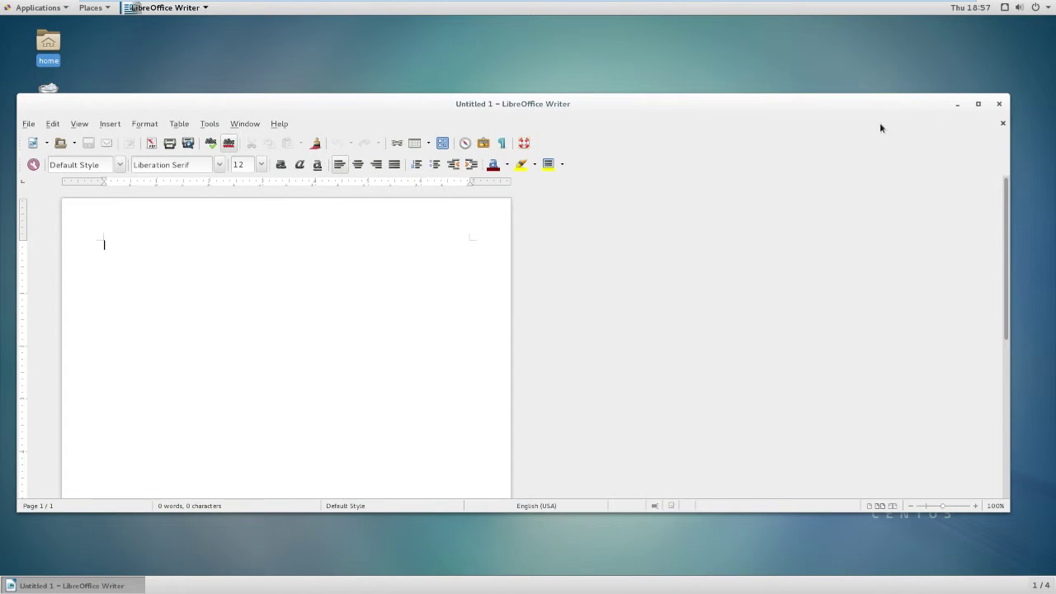
pyautogui.click(998, 104)
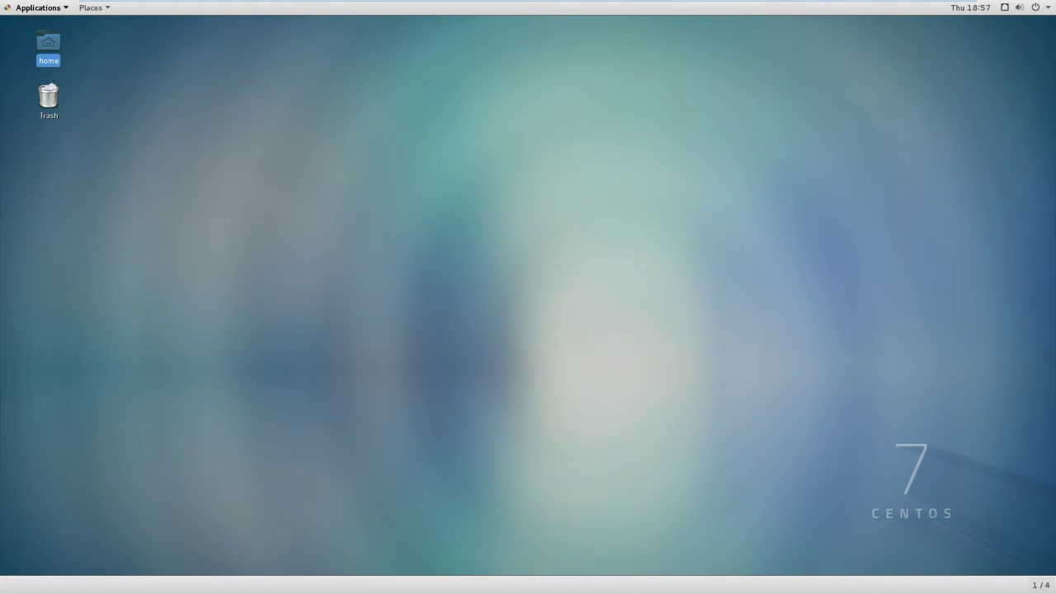
# Look through the applications in the Internet, Sound & Video, System Tools, Utilities and Other categories
pyautogui.click(45, 7)
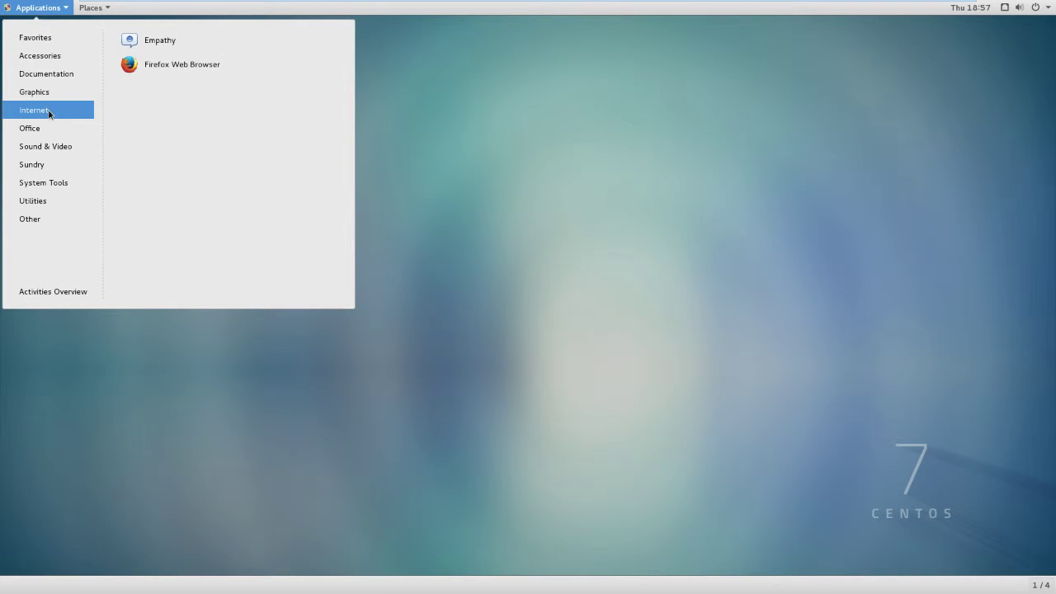
pyautogui.moveTo(35, 131)
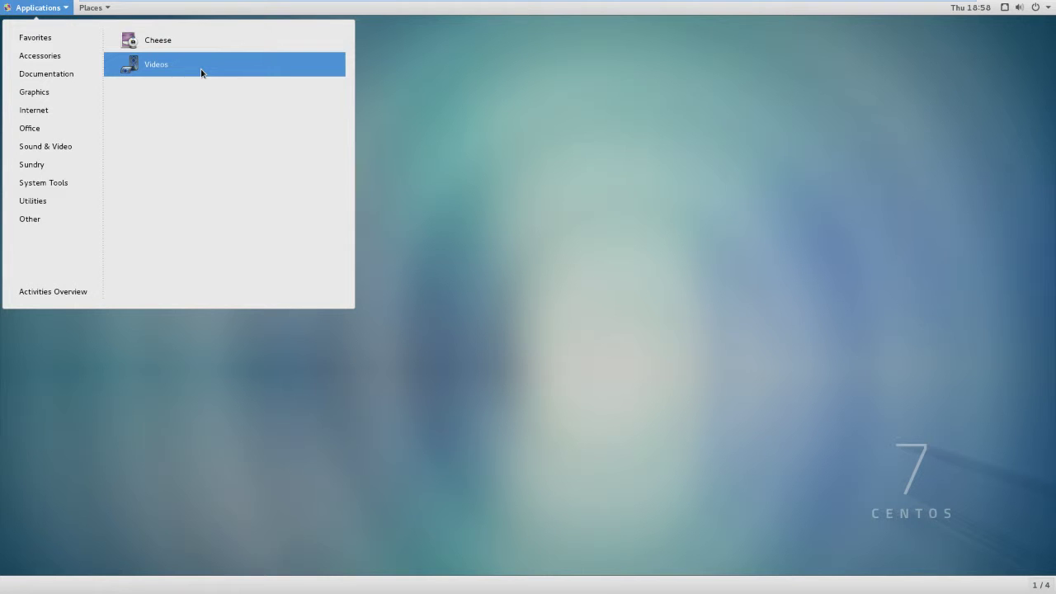
pyautogui.moveTo(77, 115)
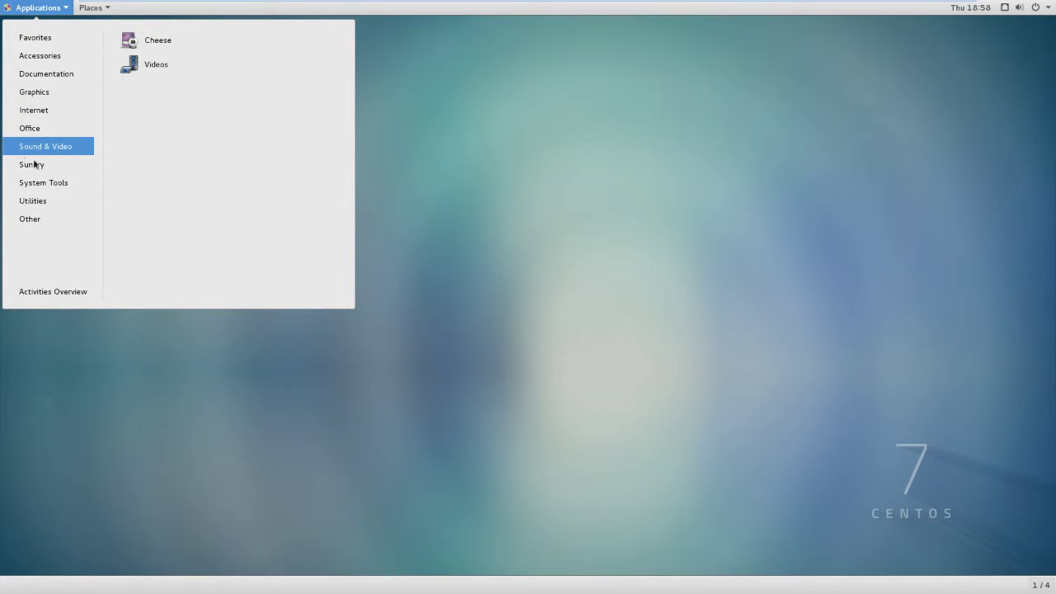
pyautogui.moveTo(34, 172)
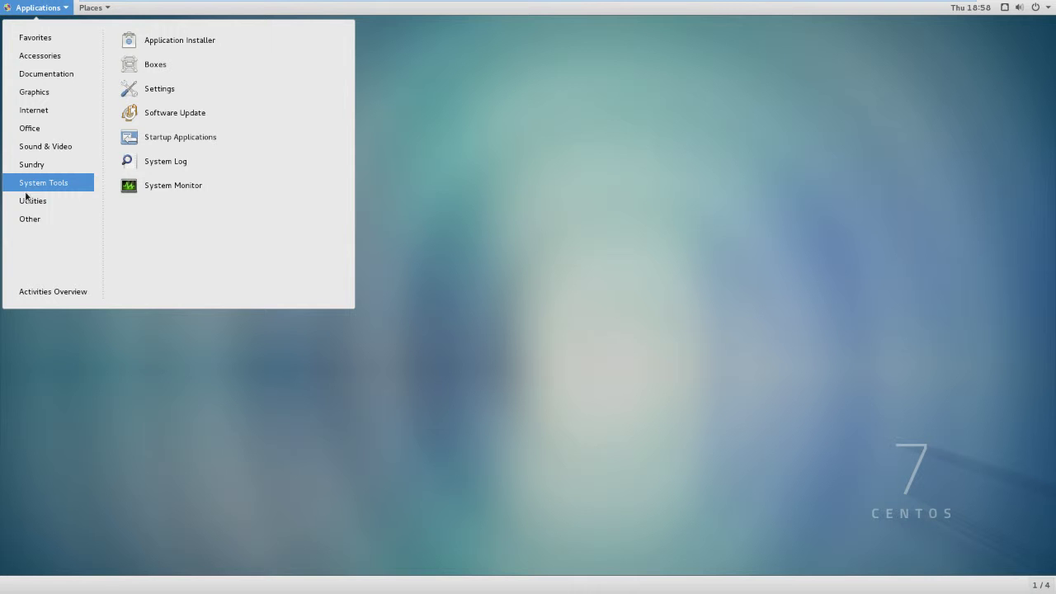
pyautogui.scroll(-1, 128, 234)
pyautogui.scroll(2, 156, 270)
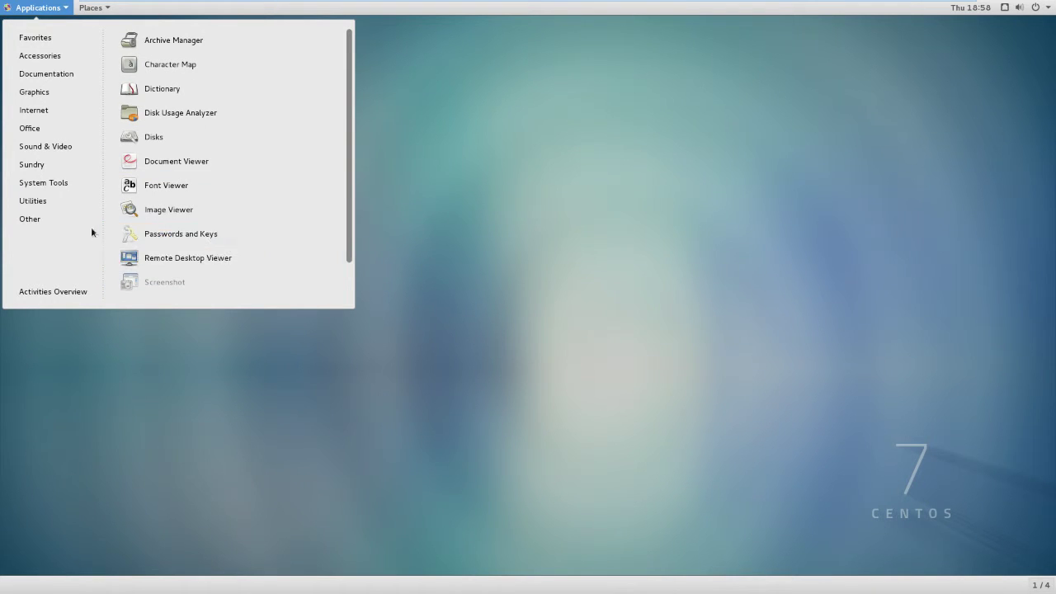
pyautogui.moveTo(33, 221)
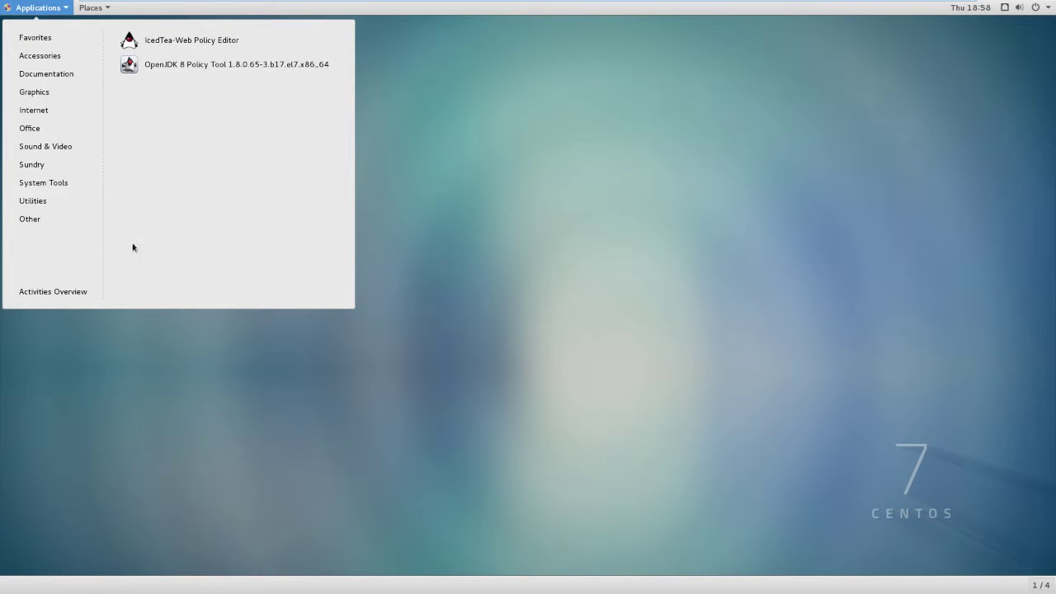
# Open the Activities Overview, switch through the second and third workspaces to the fourth, and return to the desktop
pyautogui.click(37, 293)
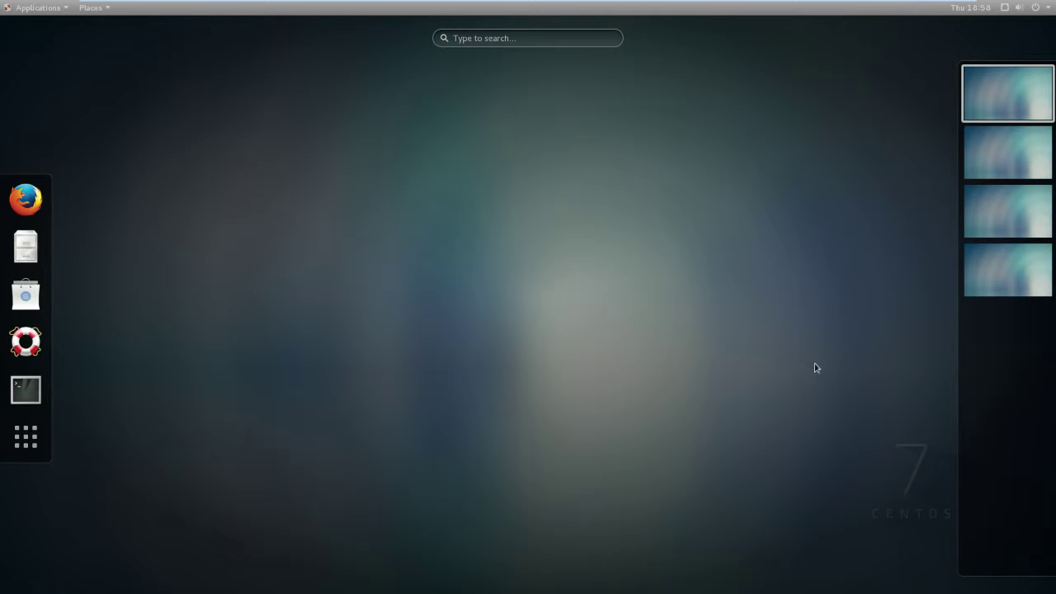
pyautogui.click(1006, 156)
pyautogui.click(1015, 209)
pyautogui.click(1004, 252)
pyautogui.click(173, 260)
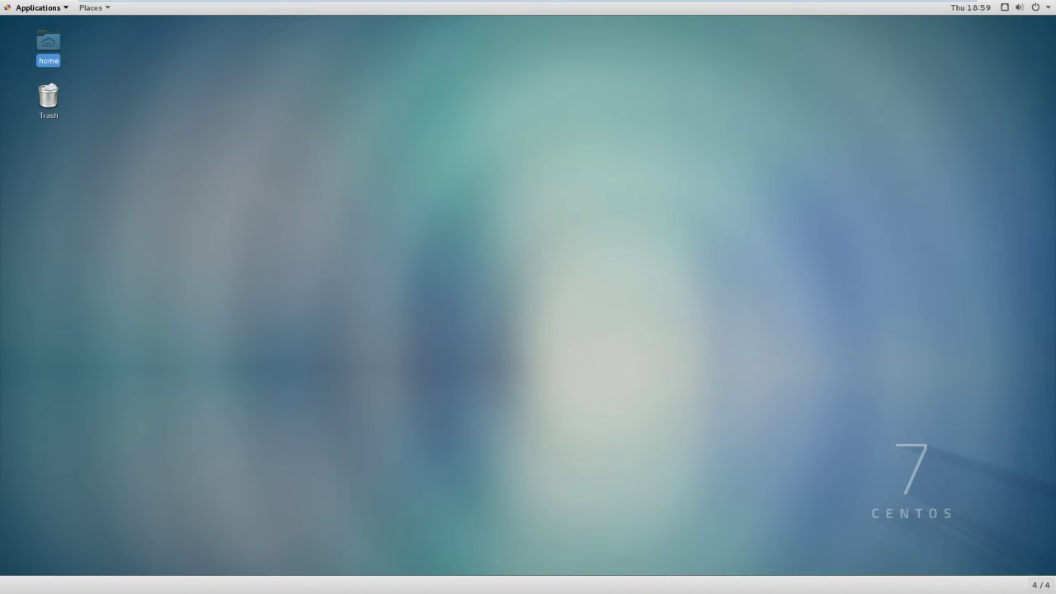
# Open the system Settings and set the desktop background to the grey grass wallpaper at the end of the wallpaper collection
pyautogui.click(38, 7)
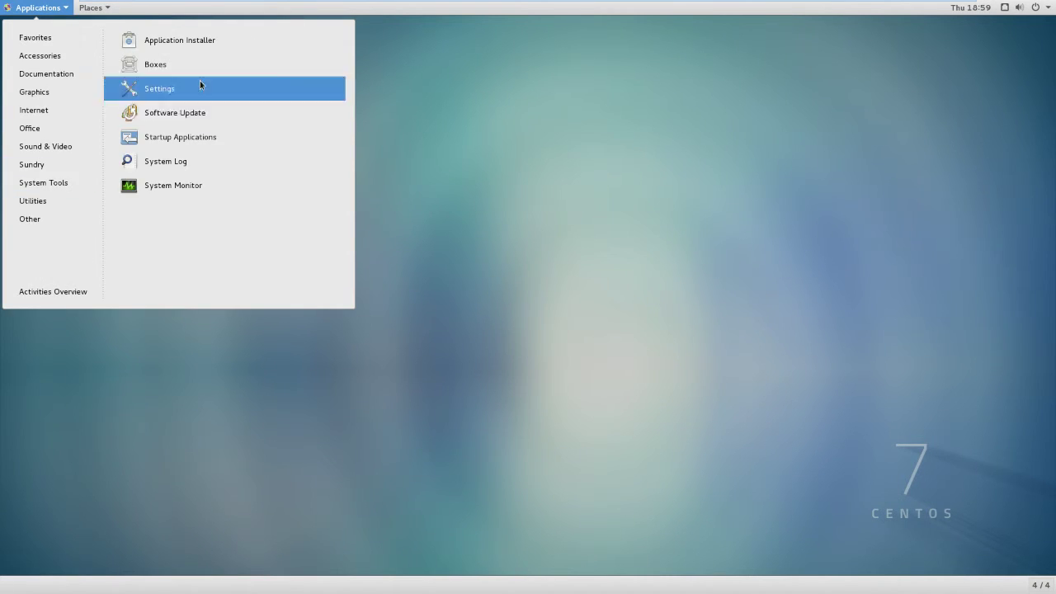
pyautogui.click(194, 97)
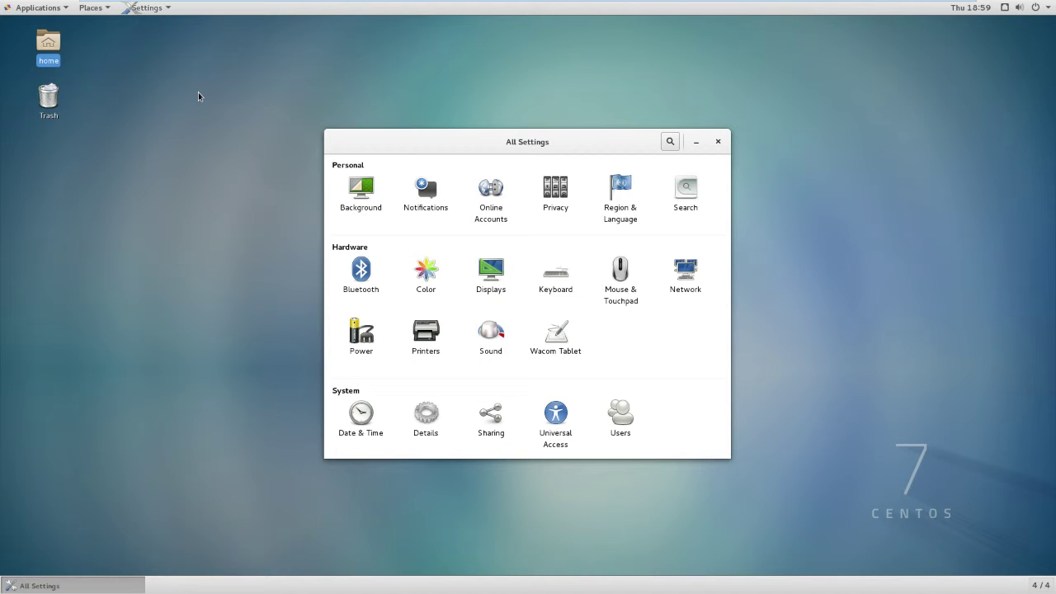
pyautogui.click(355, 196)
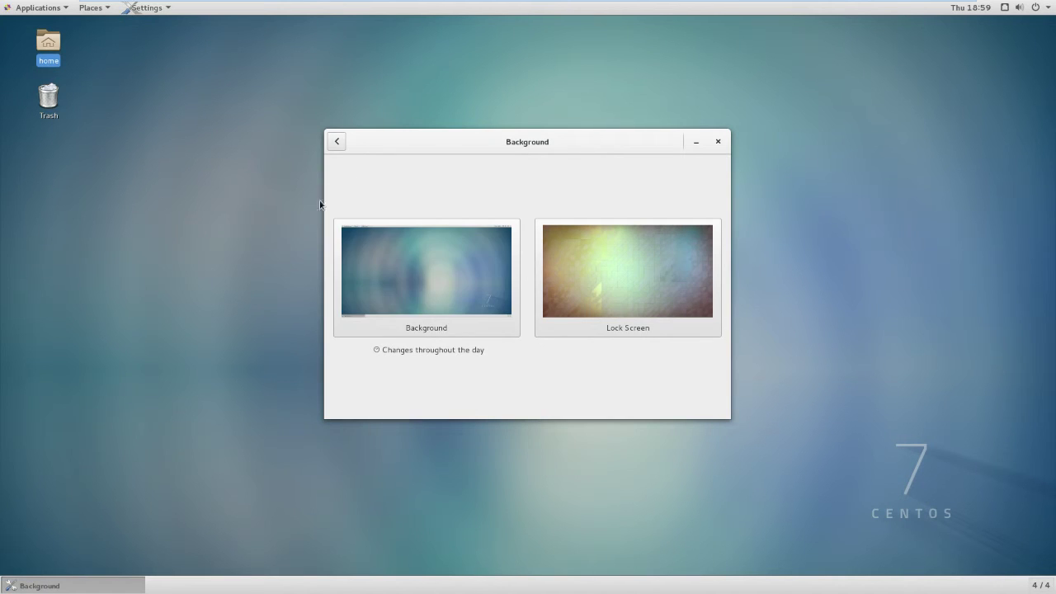
pyautogui.click(473, 287)
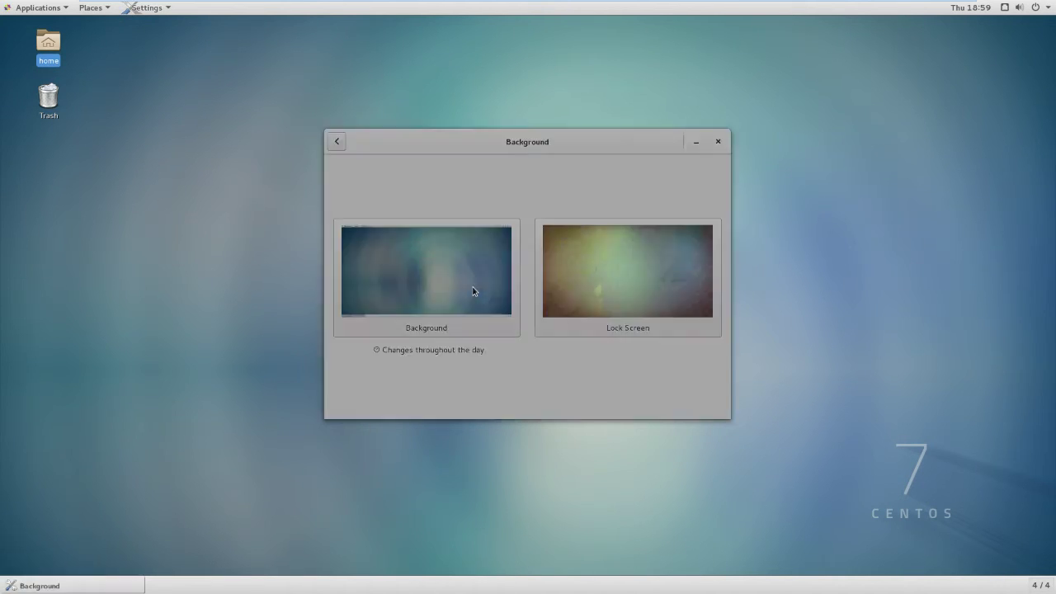
pyautogui.scroll(-5, 462, 297)
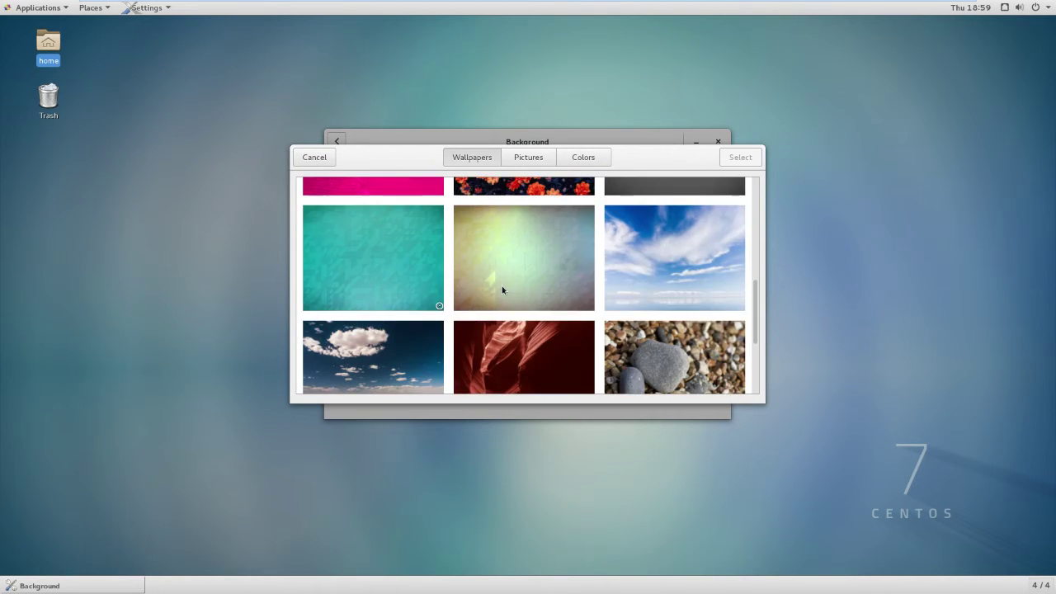
pyautogui.scroll(-4, 501, 293)
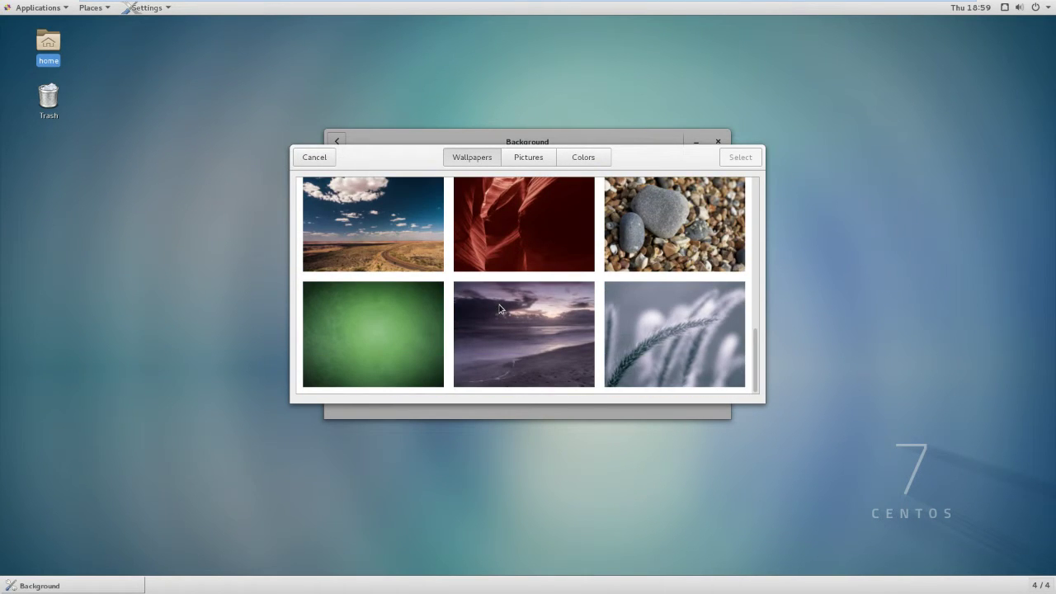
pyautogui.click(499, 307)
pyautogui.click(681, 315)
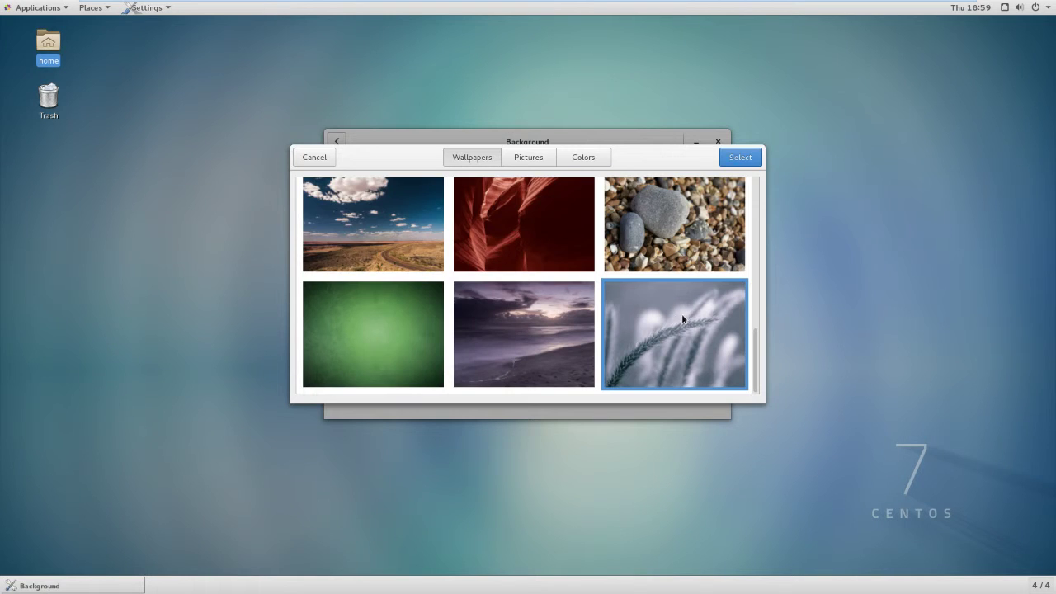
pyautogui.doubleClick(681, 315)
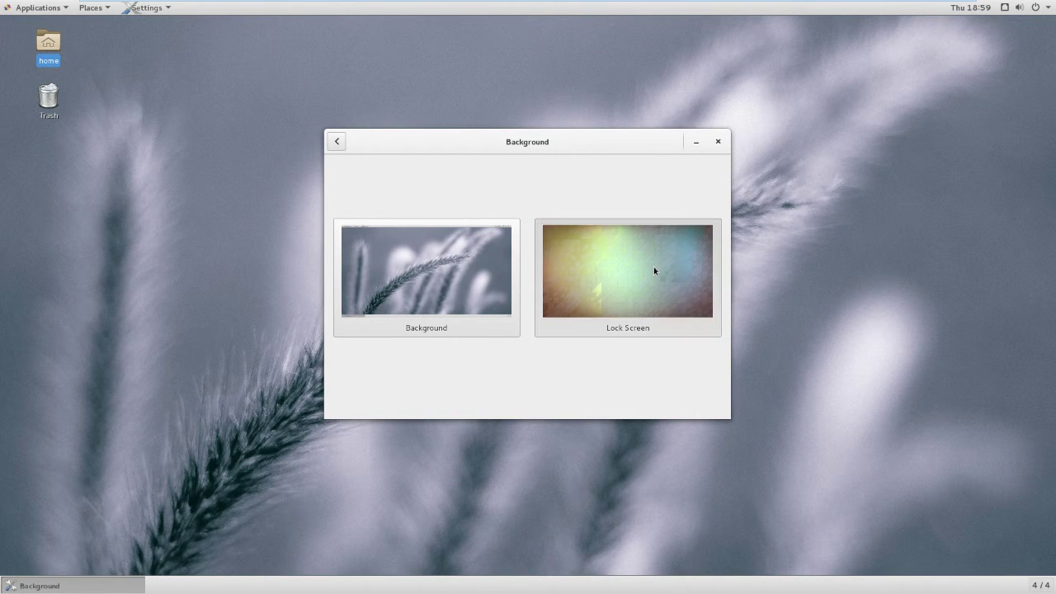
# Browse the wallpapers for the lock screen and set it to the desert landscape with clouds in a blue sky
pyautogui.click(653, 266)
pyautogui.scroll(-1, 654, 265)
pyautogui.scroll(1, 658, 260)
pyautogui.scroll(-10, 658, 260)
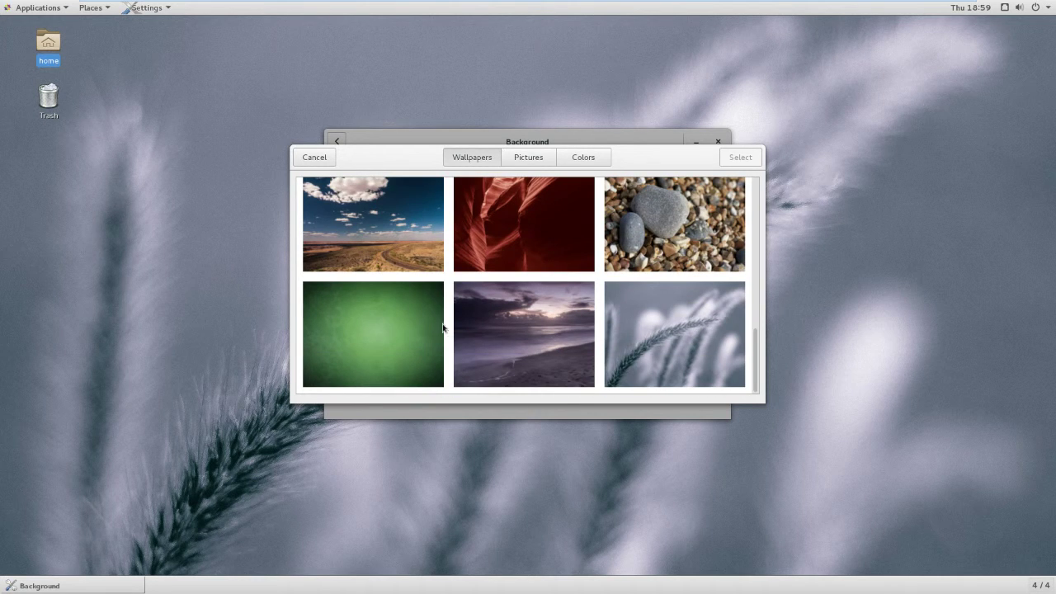
pyautogui.scroll(10, 396, 306)
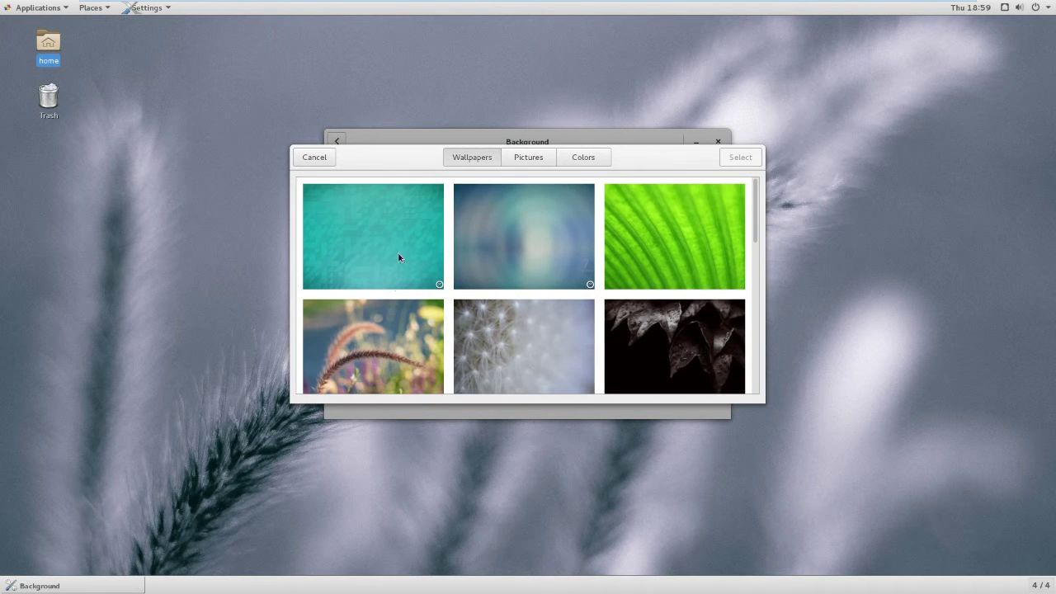
pyautogui.scroll(-10, 597, 287)
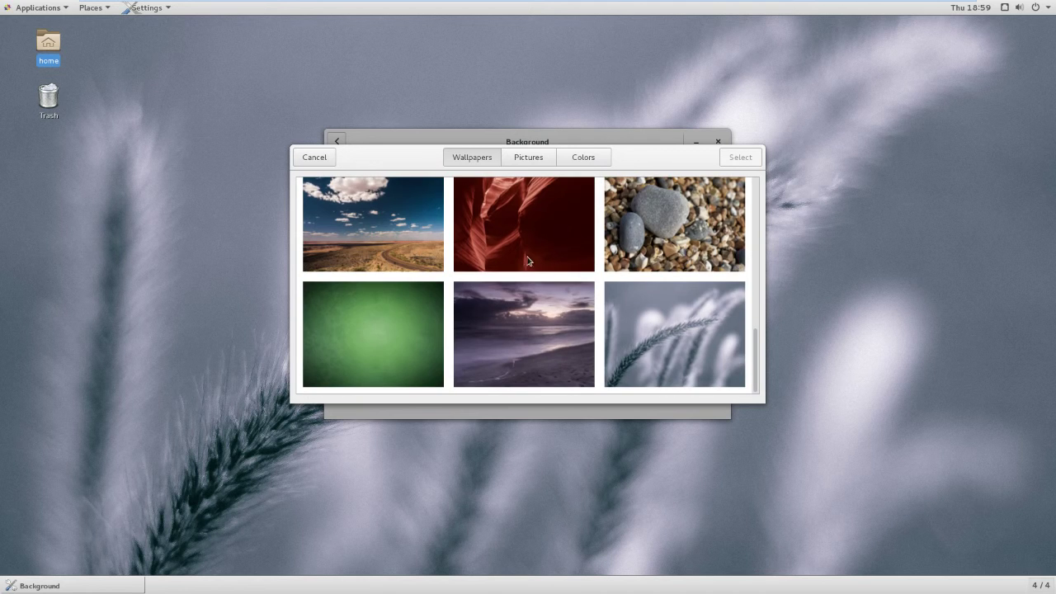
pyautogui.click(395, 223)
pyautogui.click(739, 157)
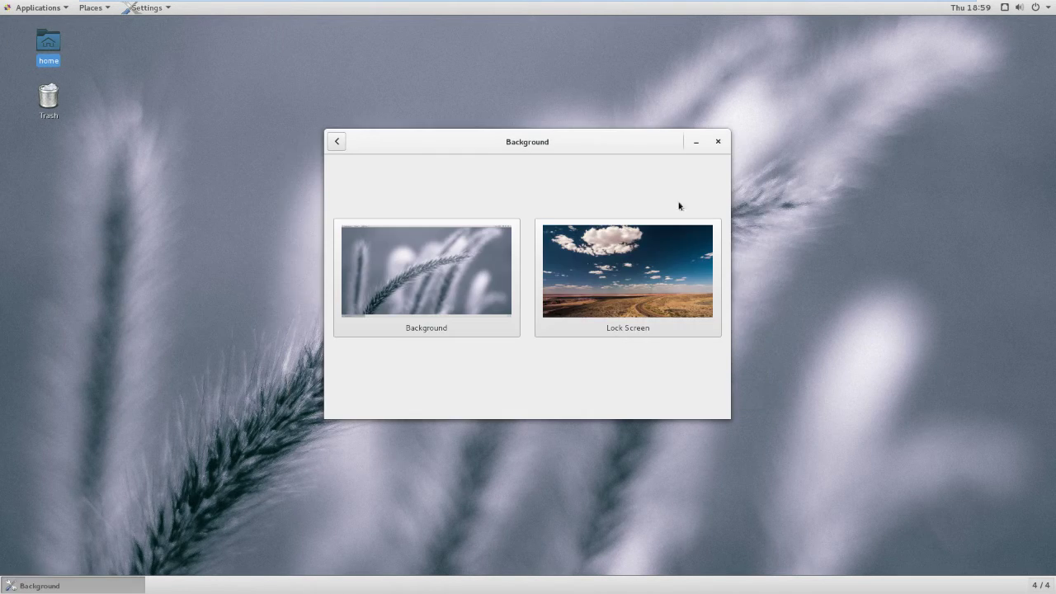
# Log out of the current user's session and confirm the logout
pyautogui.click(1023, 7)
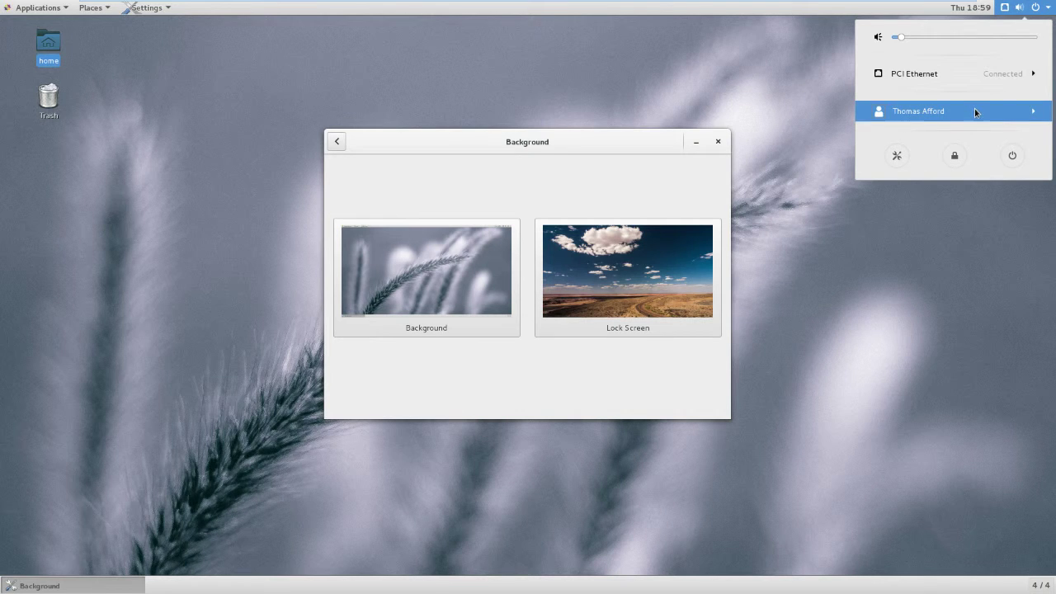
pyautogui.click(976, 110)
pyautogui.click(963, 129)
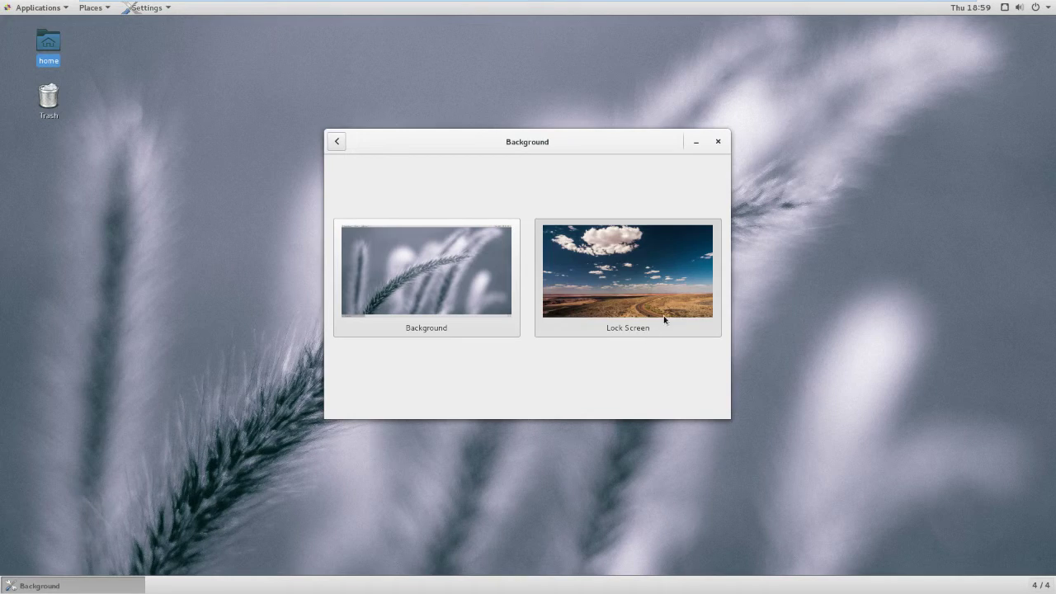
pyautogui.click(665, 311)
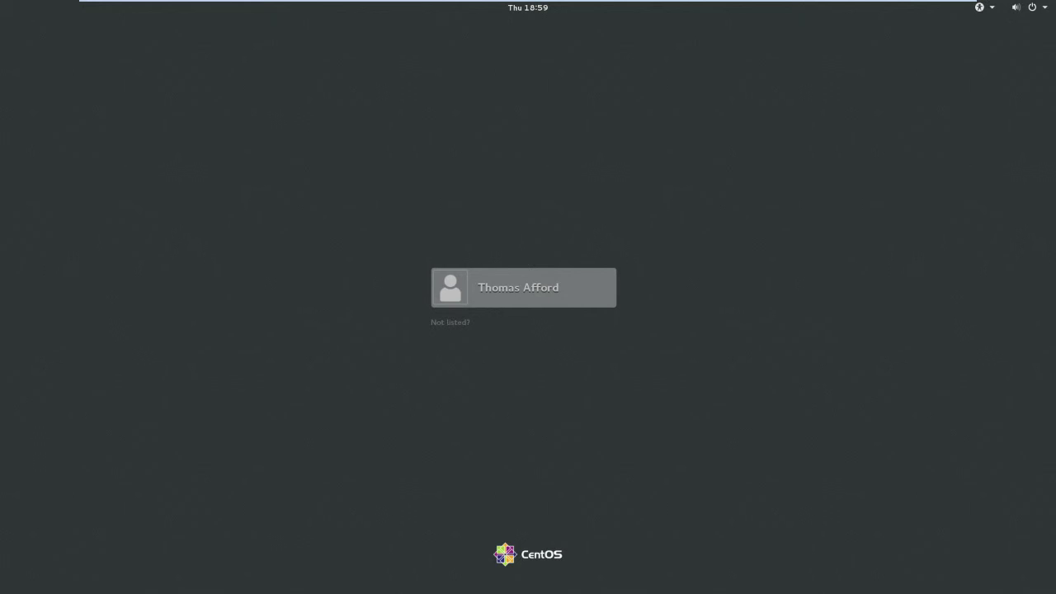
# Select the listed user account on the login screen, enter the account password, and sign in
pyautogui.click(511, 297)
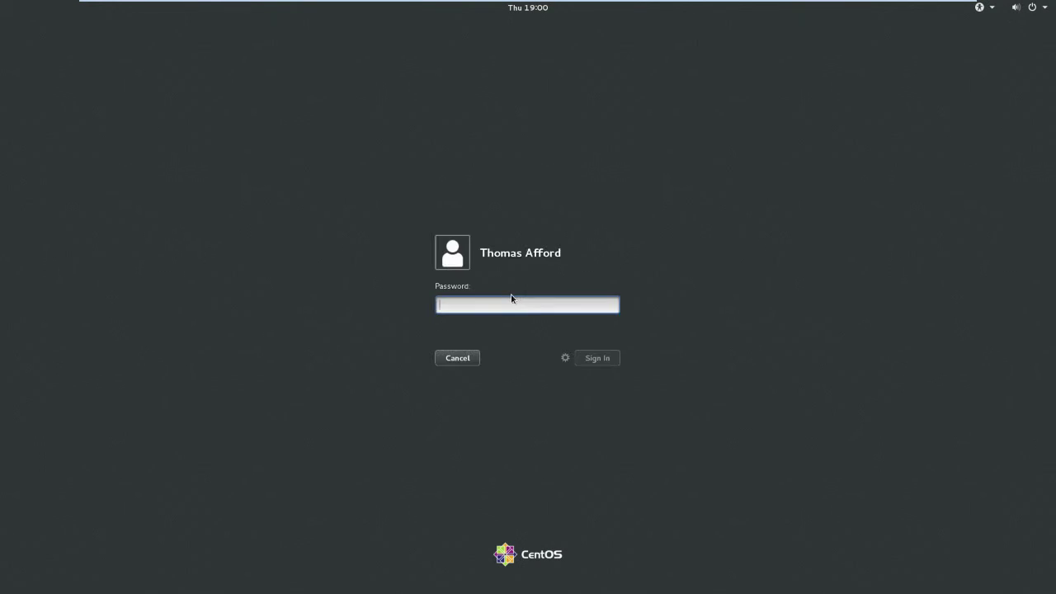
pyautogui.write('•••••')
pyautogui.press('Return')
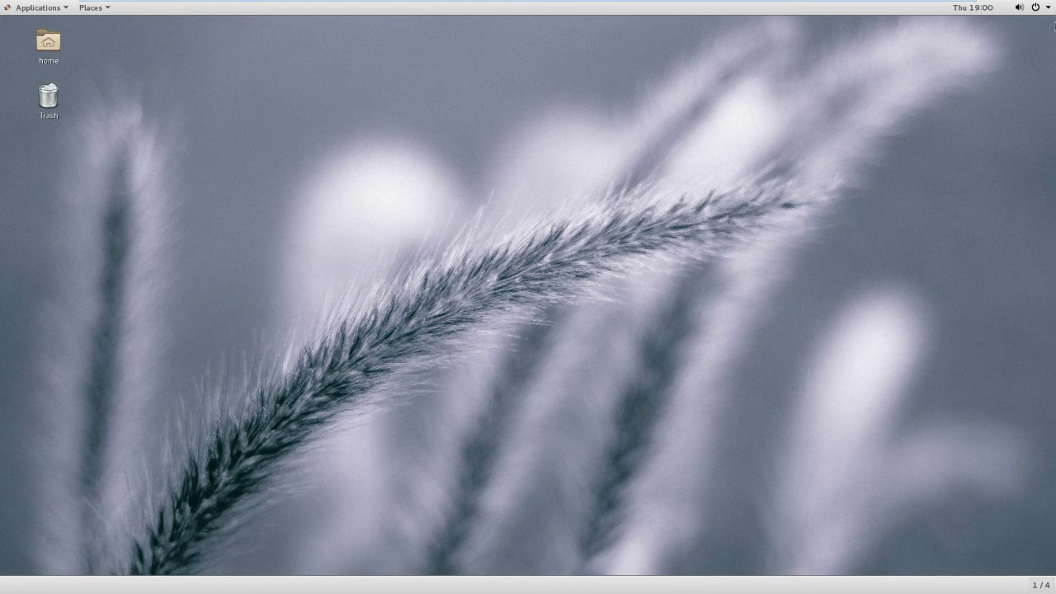
# Lock the current session's screen and unlock it again by entering the account password
pyautogui.click(1037, 9)
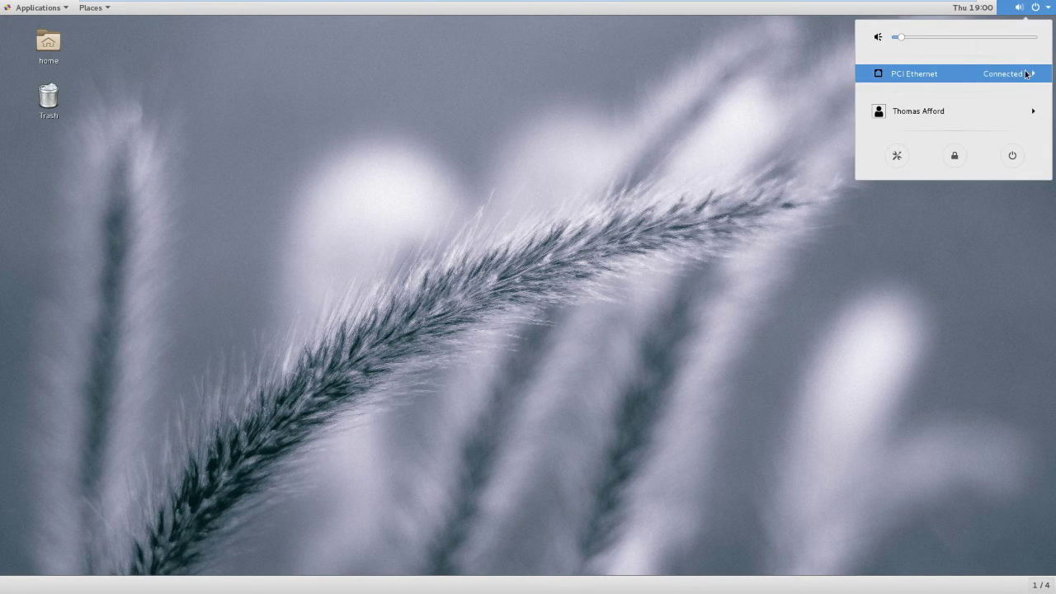
pyautogui.click(953, 156)
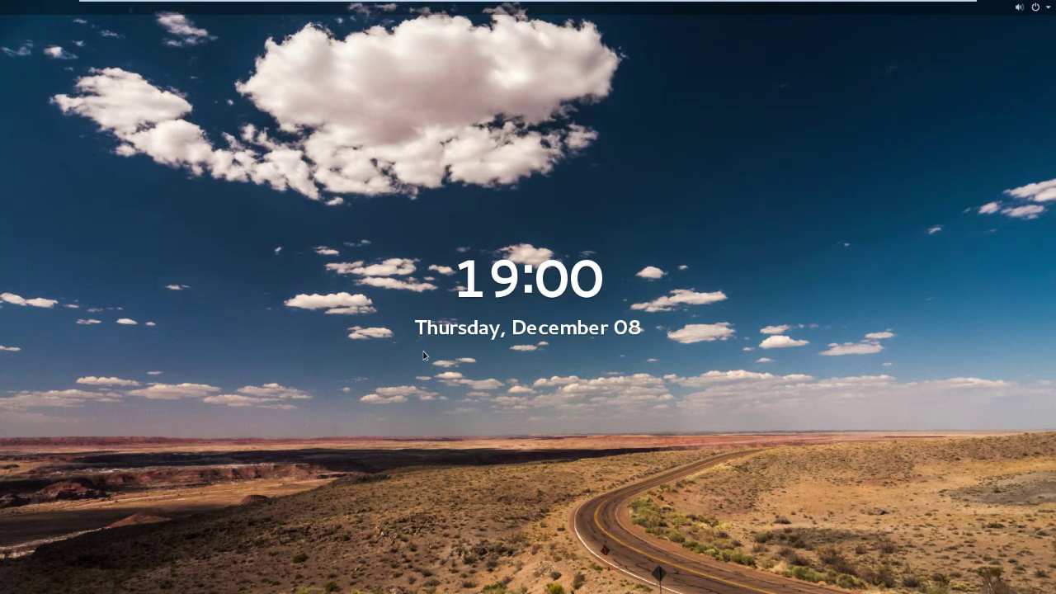
pyautogui.click(626, 462)
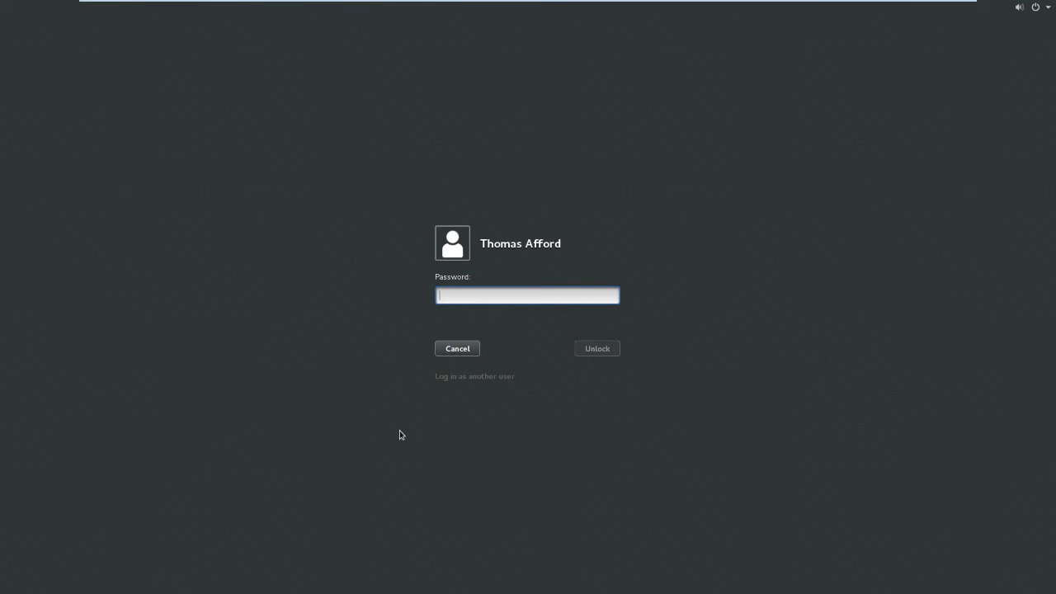
pyautogui.write('******')
pyautogui.press('Return')
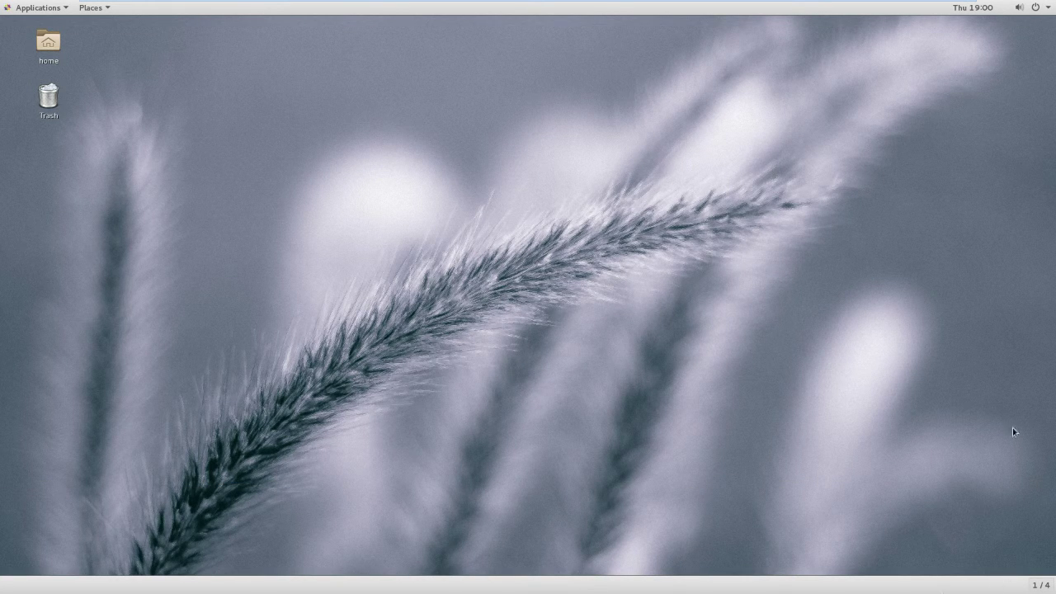
# Power off the CentOS system and confirm the shutdown
pyautogui.click(1035, 8)
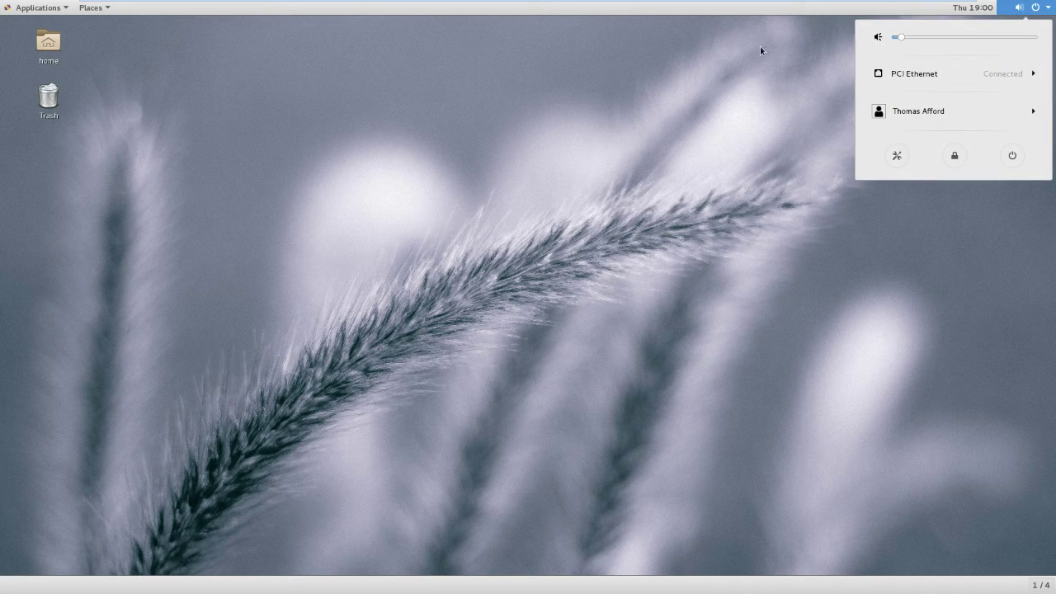
pyautogui.click(1022, 155)
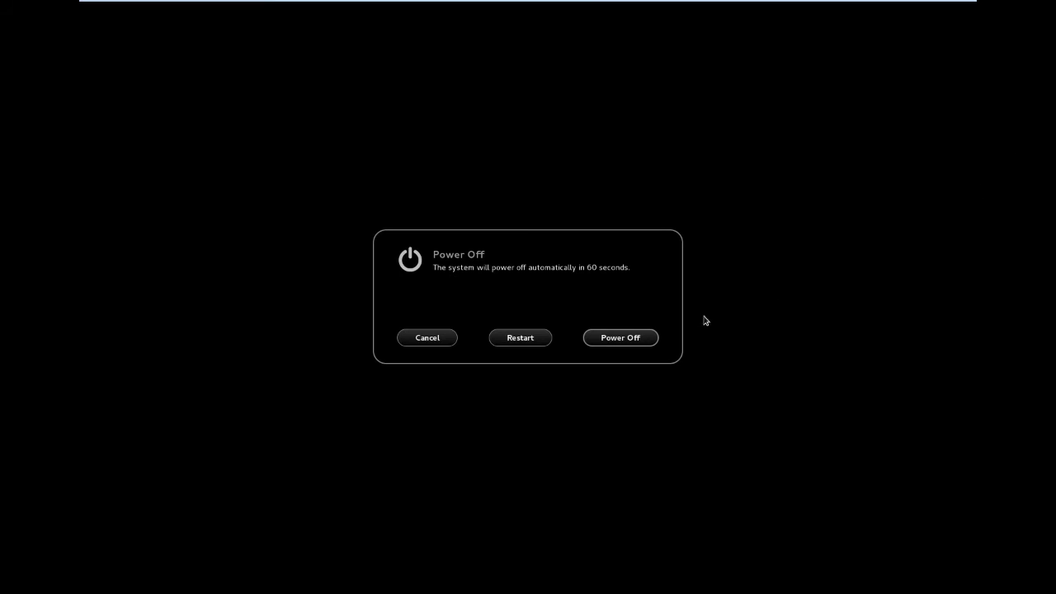
pyautogui.click(620, 337)
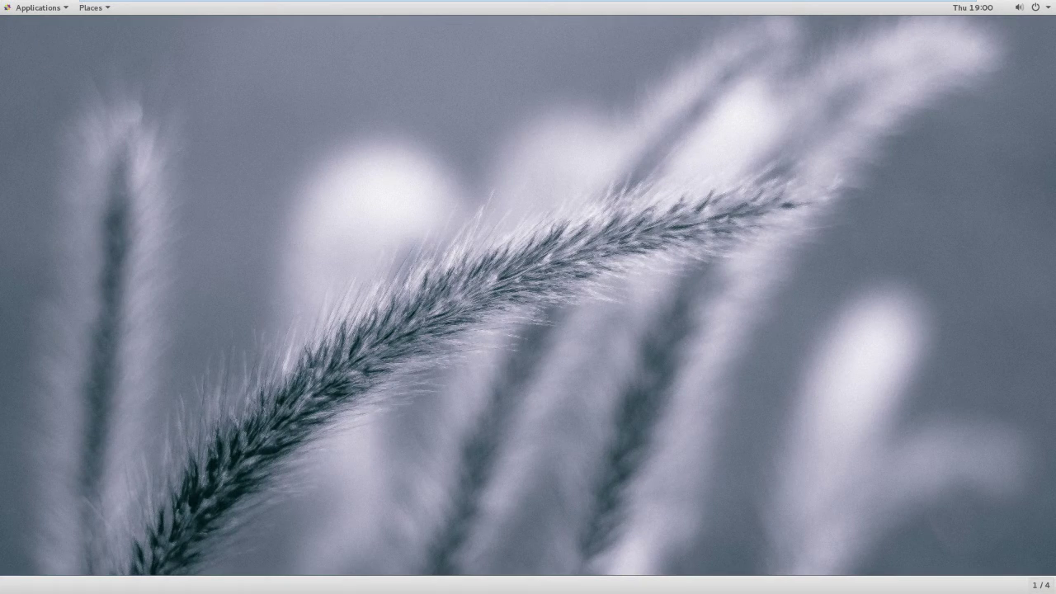